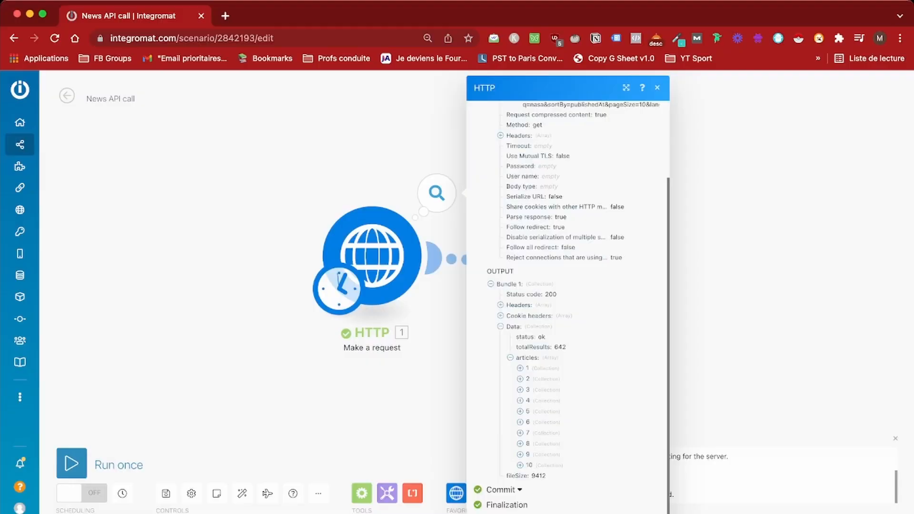
- Examine the first article in the HTTP module's output and review the field mappings of the Airtable module
left_click(520, 368)
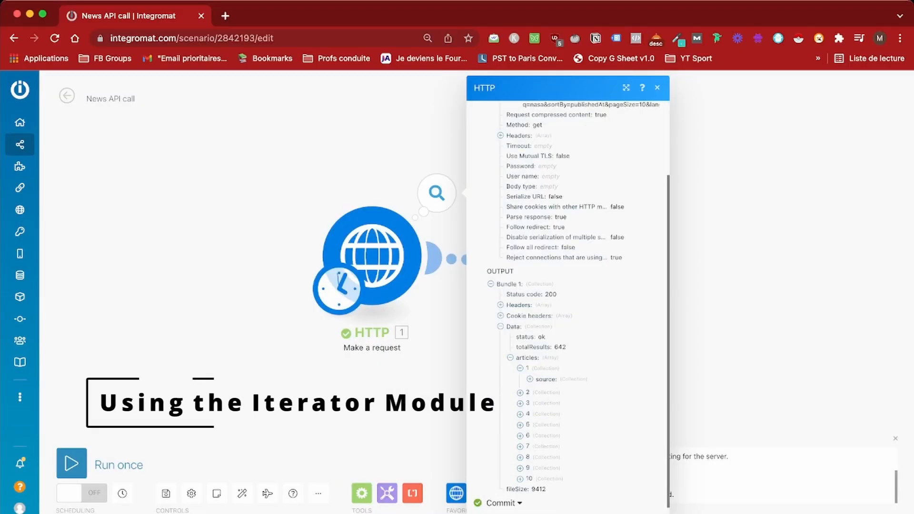
scroll(520, 369, "down", 1)
left_click(520, 337)
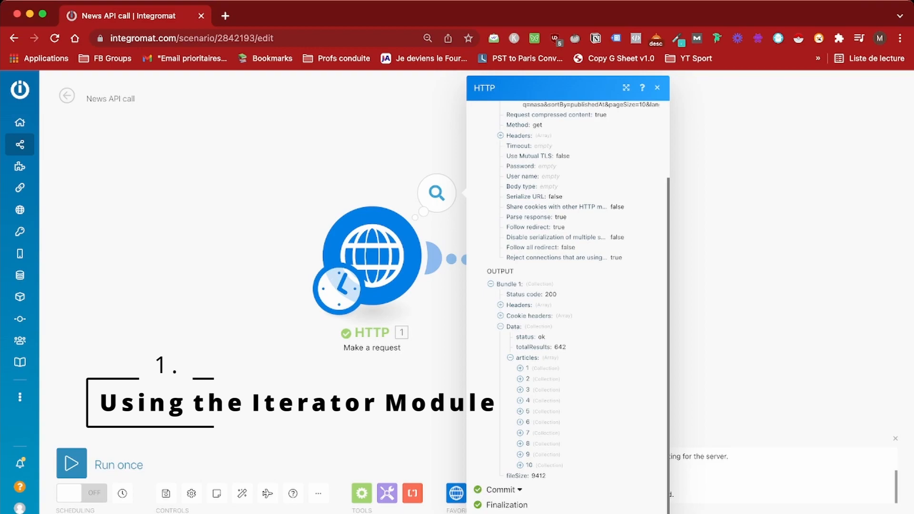
left_click(657, 87)
left_click(592, 265)
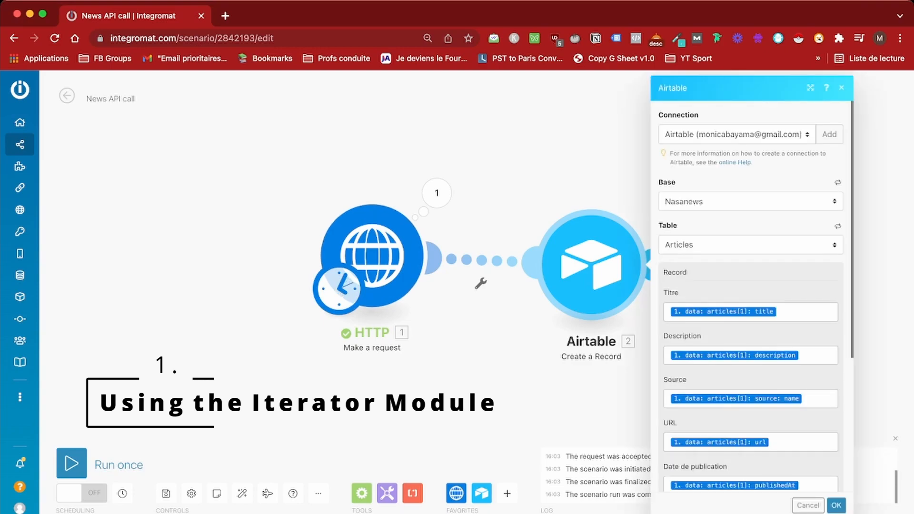
left_click(837, 506)
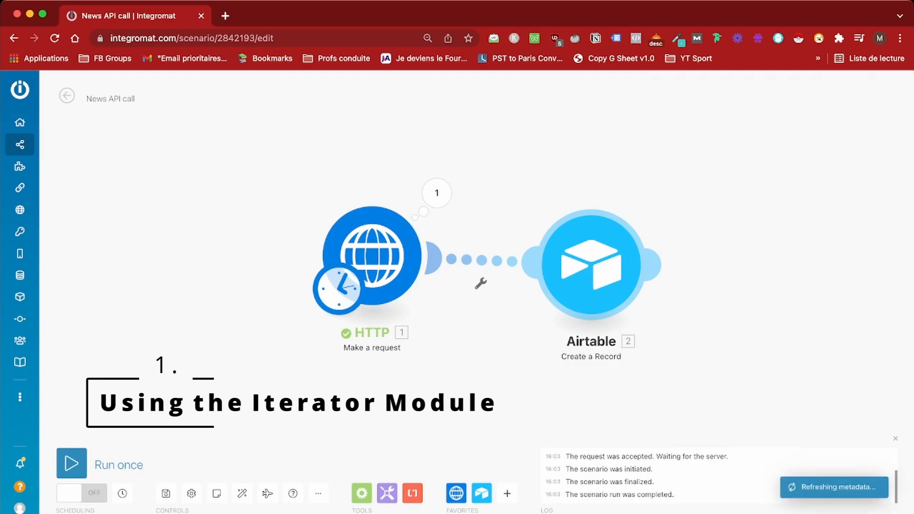
right_click(600, 264)
left_click(642, 288)
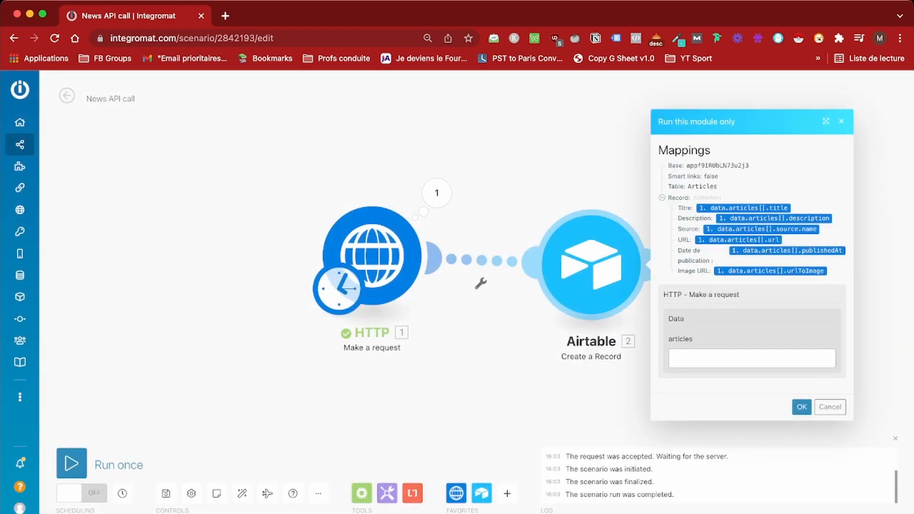
left_click(841, 122)
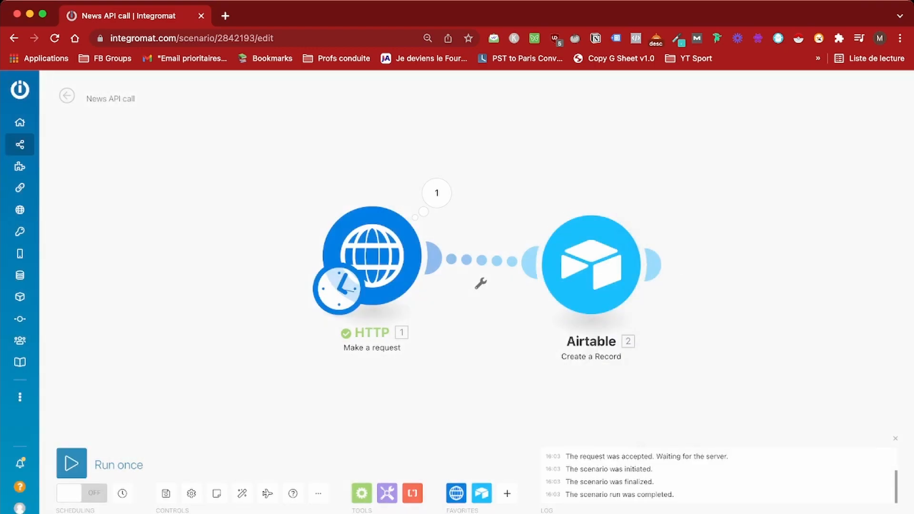
- Run the scenario once and inspect the output bundle of the Airtable module's first operation
left_click(72, 463)
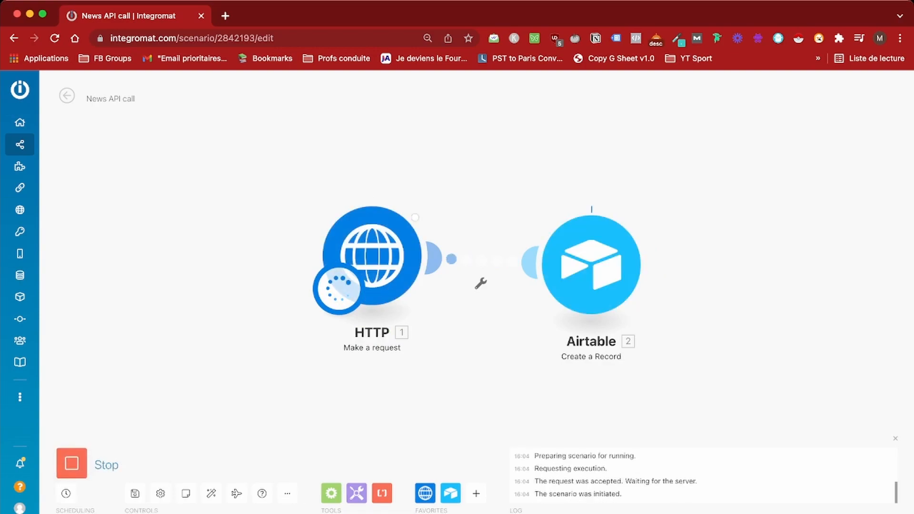
left_click(656, 202)
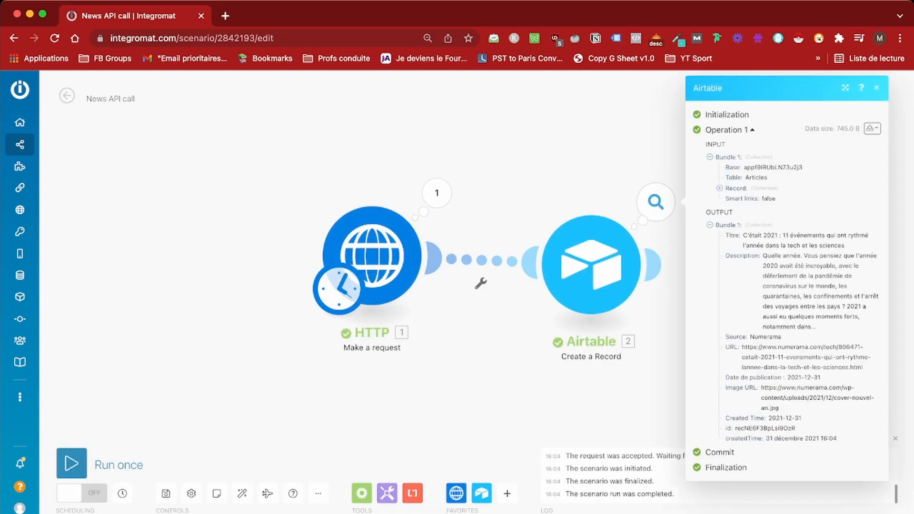
left_click(710, 225)
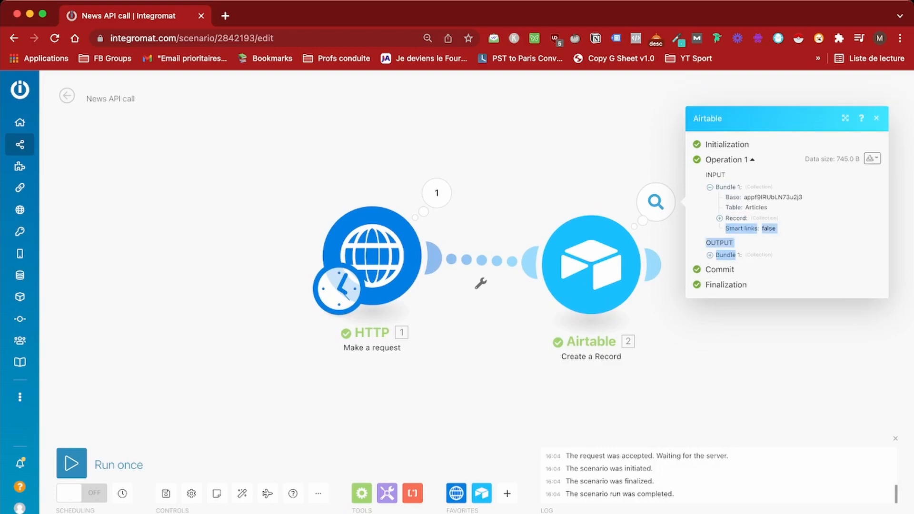
left_click(710, 256)
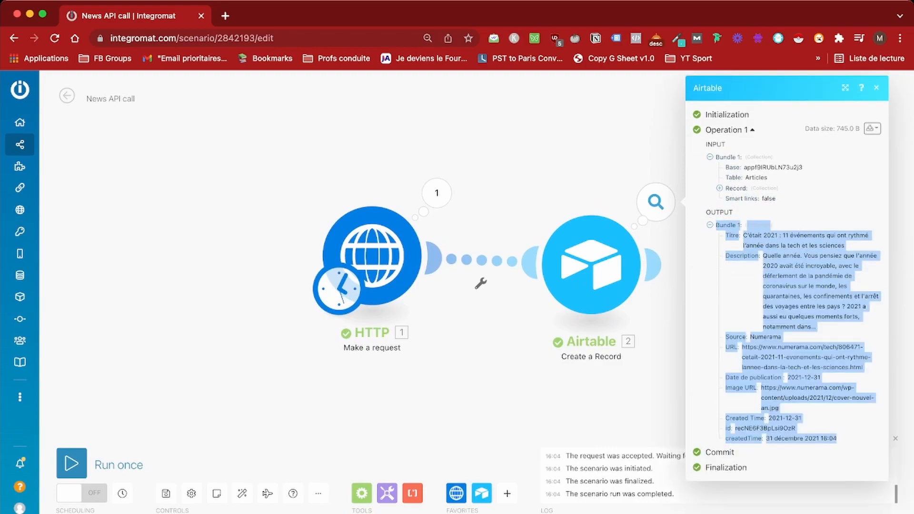
left_click(876, 88)
- Insert a Flow Control Iterator between the HTTP and Airtable modules, with the HTTP data articles[] as its array
left_click(481, 283)
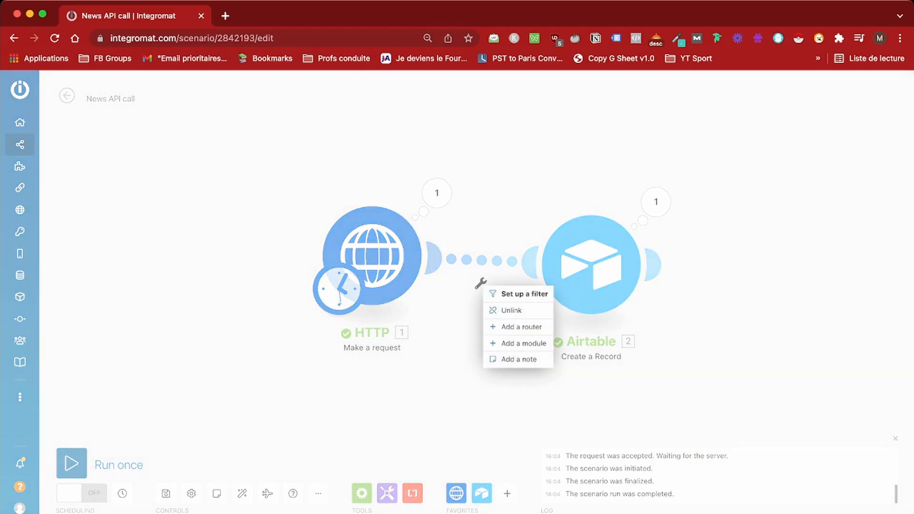
left_click(524, 343)
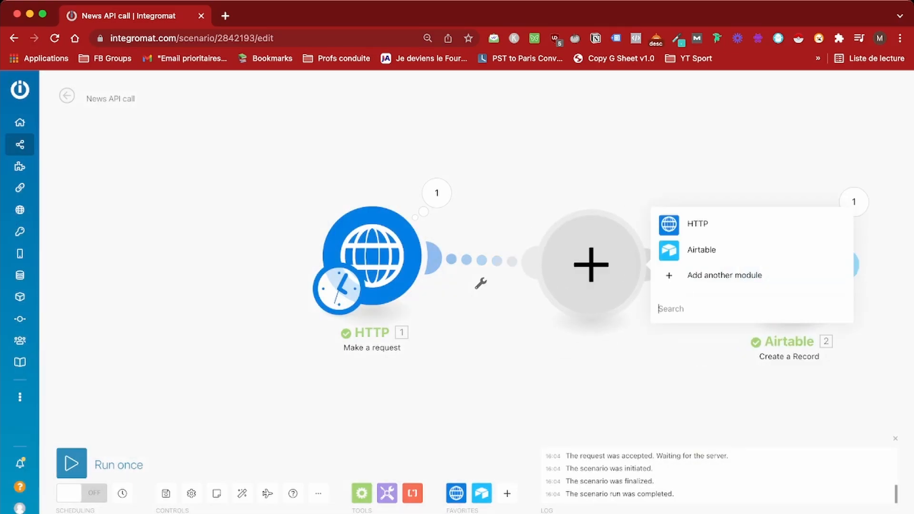
type("iter")
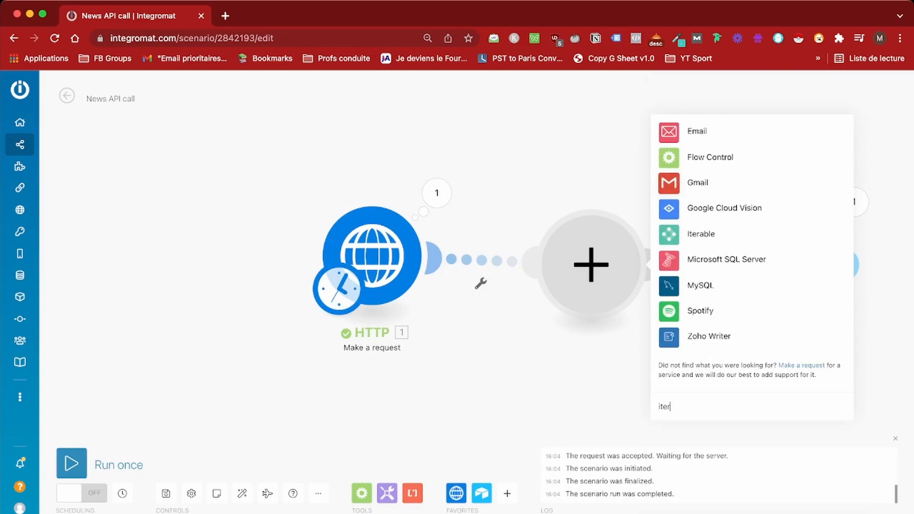
left_click(709, 157)
left_click(686, 235)
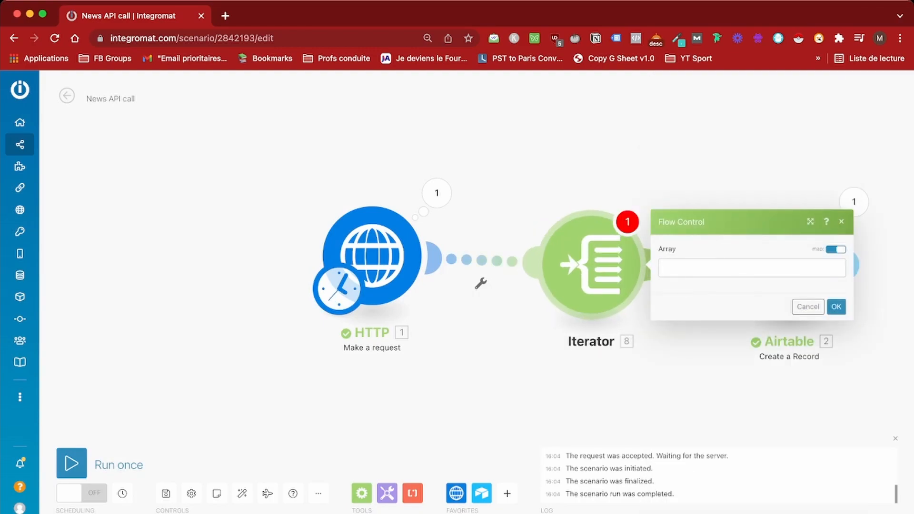
left_click(516, 325)
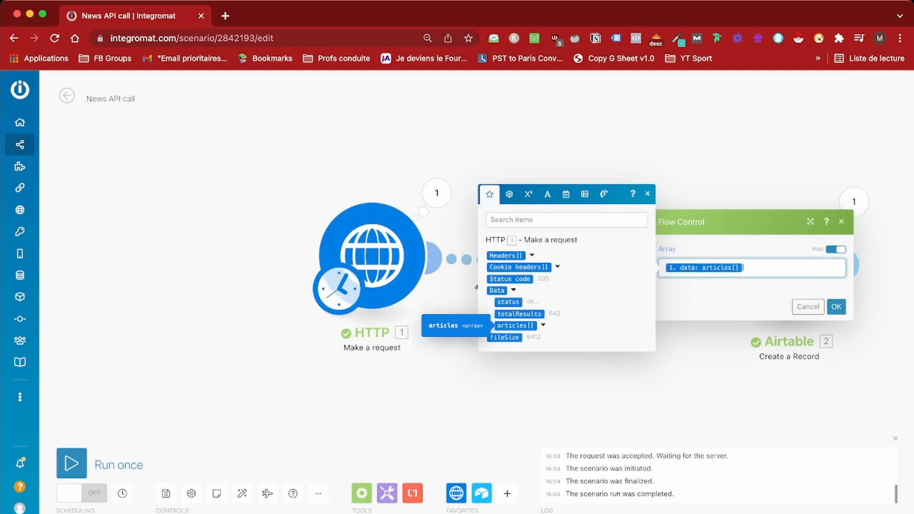
left_click(837, 307)
- Remap the Airtable record's Titre and Description to the Iterator's title and description
left_click(790, 265)
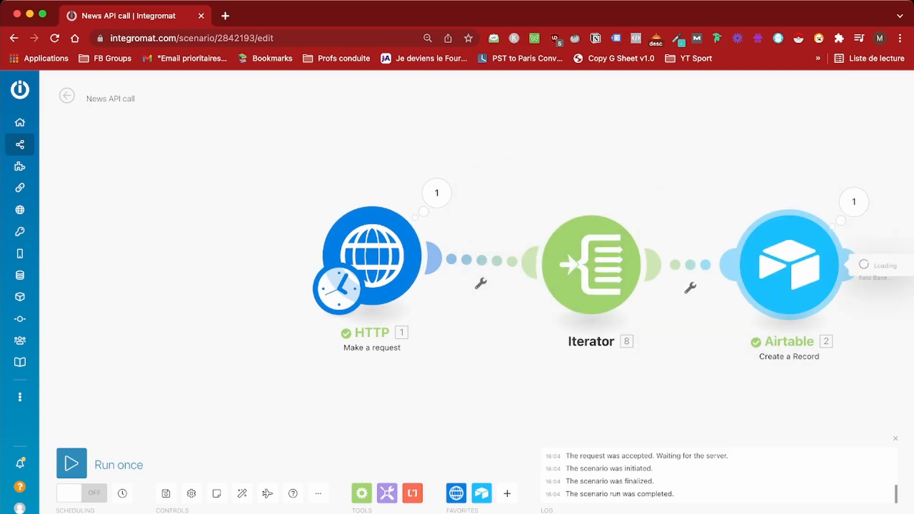
key("BackSpace")
left_click(738, 287)
left_click(692, 355)
key("BackSpace")
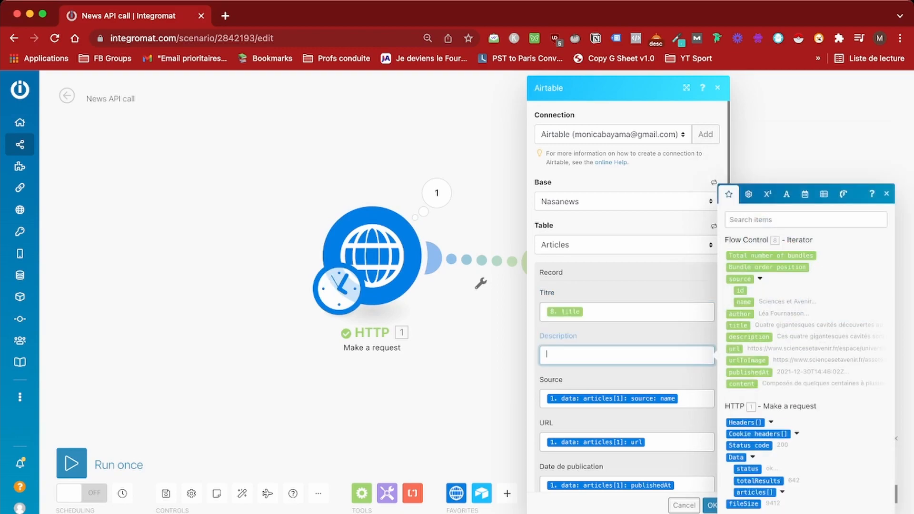
left_click(749, 337)
- Remap the Airtable record's Source to the Iterator's source name and its URL to the Iterator's url
scroll(686, 355, "down", 2)
left_click(693, 335)
key("BackSpace")
left_click(743, 286)
left_click(686, 379)
key("BackSpace")
left_click(734, 349)
- Remap Date de publication to the Iterator's publishedAt and Image URL to its urlToImage, and save the Airtable module
scroll(686, 354, "down", 2)
left_click(686, 327)
key("BackSpace")
left_click(749, 348)
left_click(686, 404)
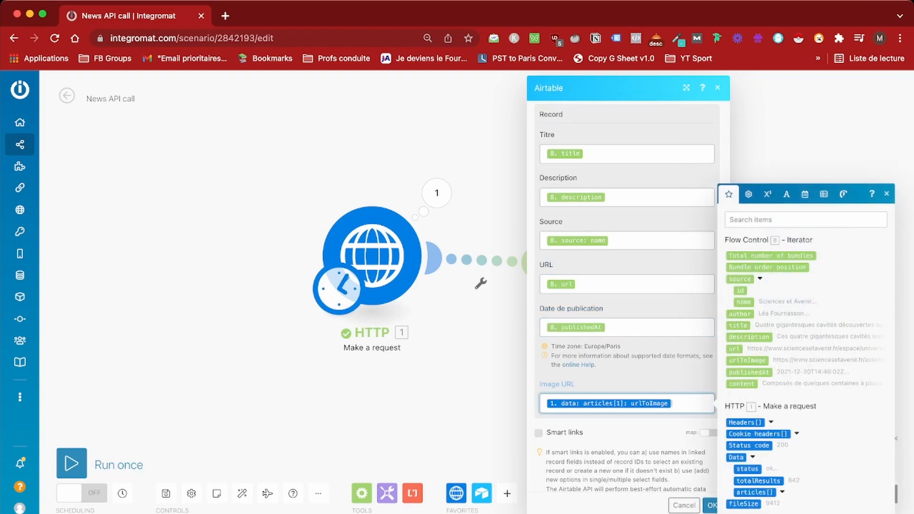
key("BackSpace")
left_click(747, 361)
scroll(686, 355, "down", 2)
left_click(709, 504)
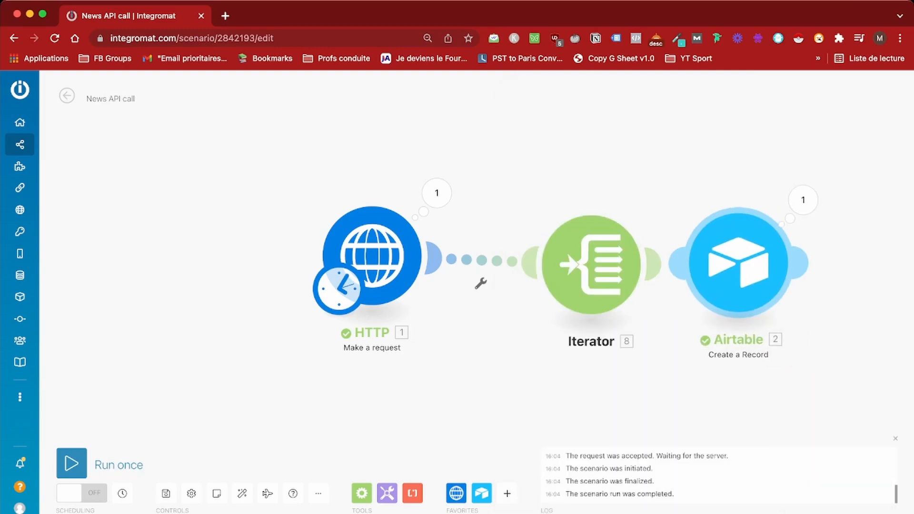
- Run the scenario once and inspect the individual Airtable operations with their record bundles
left_click(71, 463)
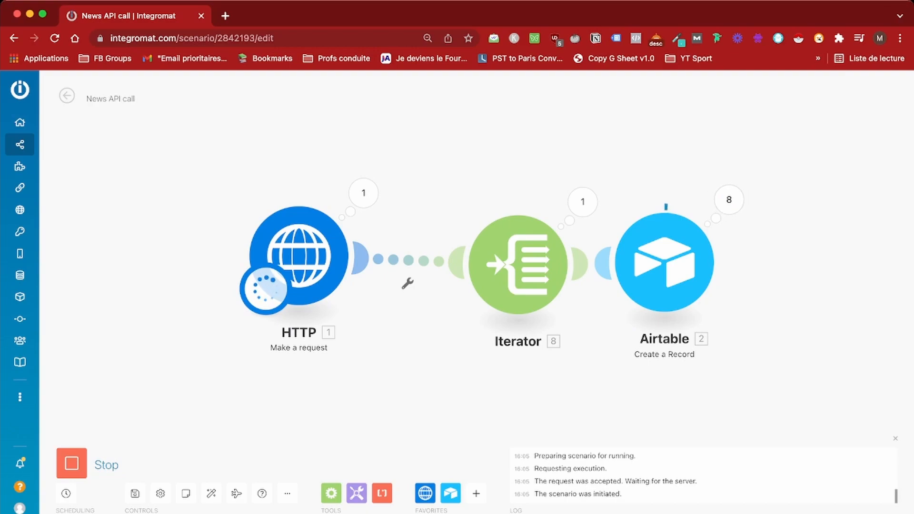
left_click(729, 199)
left_click(541, 258)
left_click(540, 221)
left_click(540, 205)
left_click(541, 191)
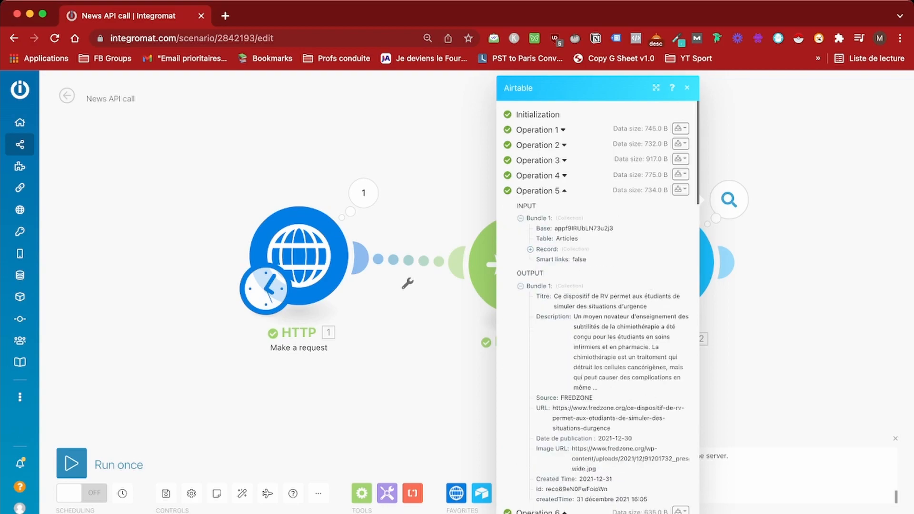
left_click(541, 175)
left_click(687, 88)
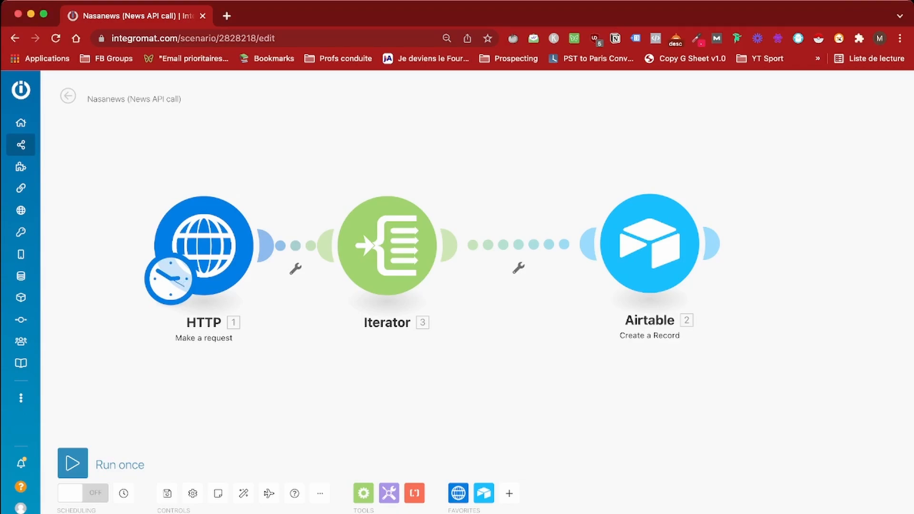
- In the Nasanews (News API call) scenario, replace the Iterator's array with the HTTP module's Data collection
left_click(387, 246)
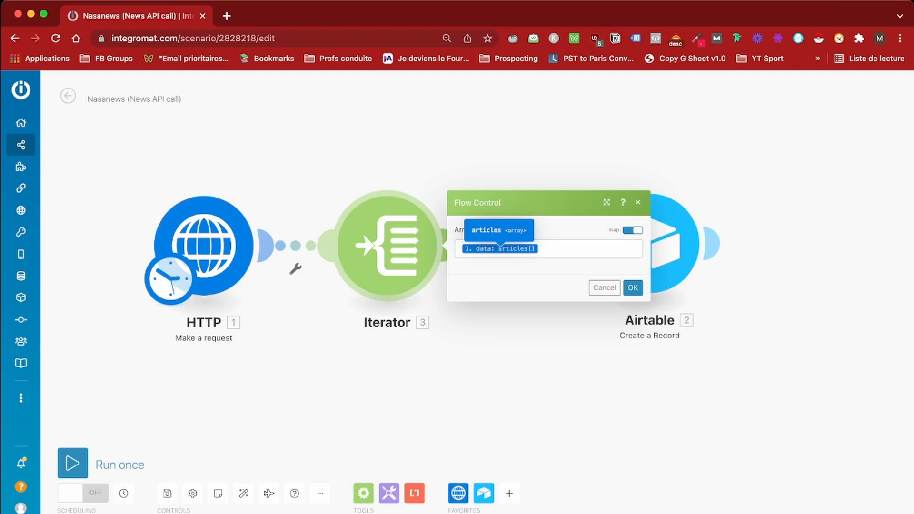
left_click(573, 249)
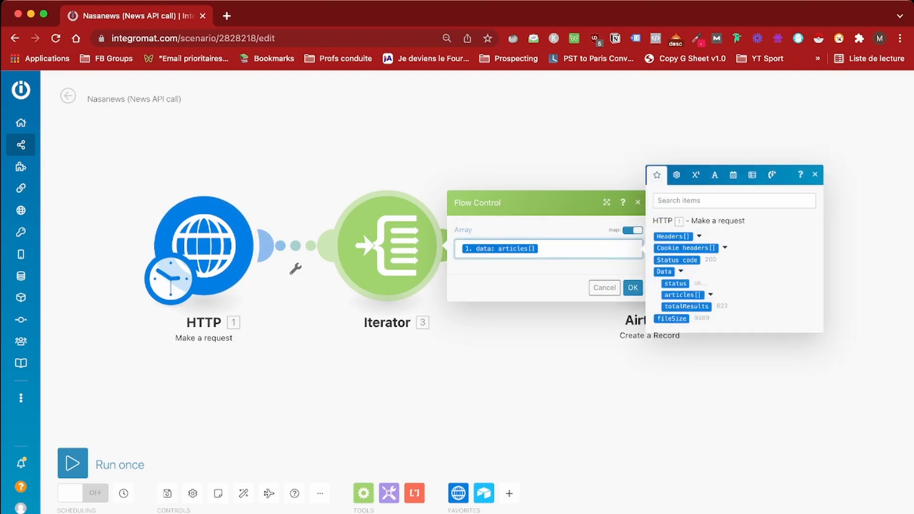
key("BackSpace")
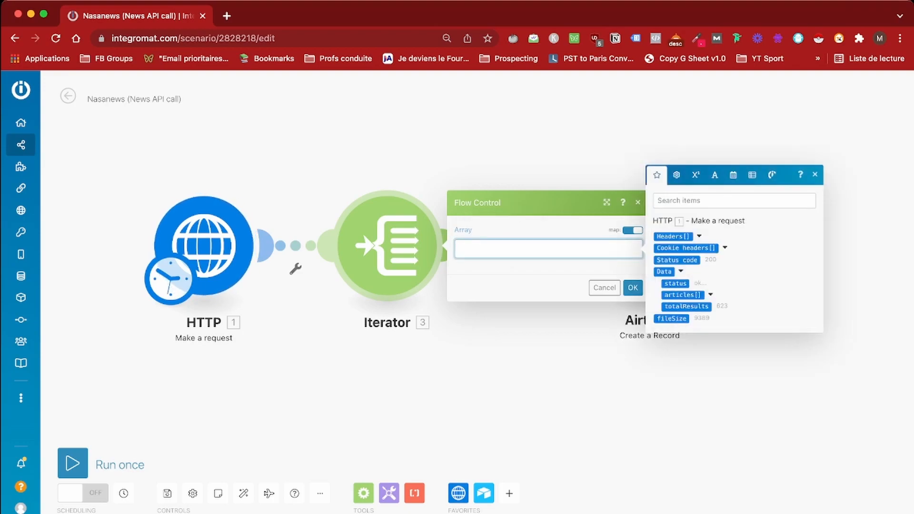
left_click(664, 271)
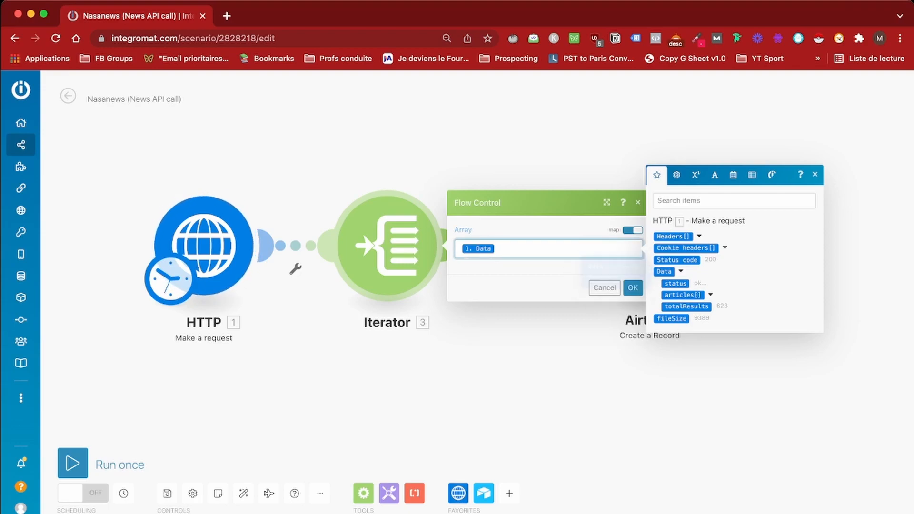
left_click(633, 287)
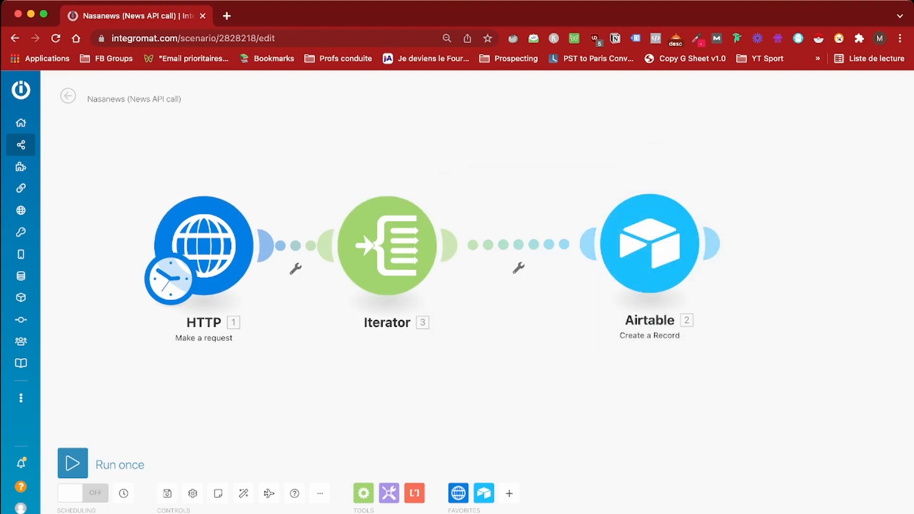
- Run the Nasanews scenario once and inspect the input record passed to the Airtable module
left_click(73, 463)
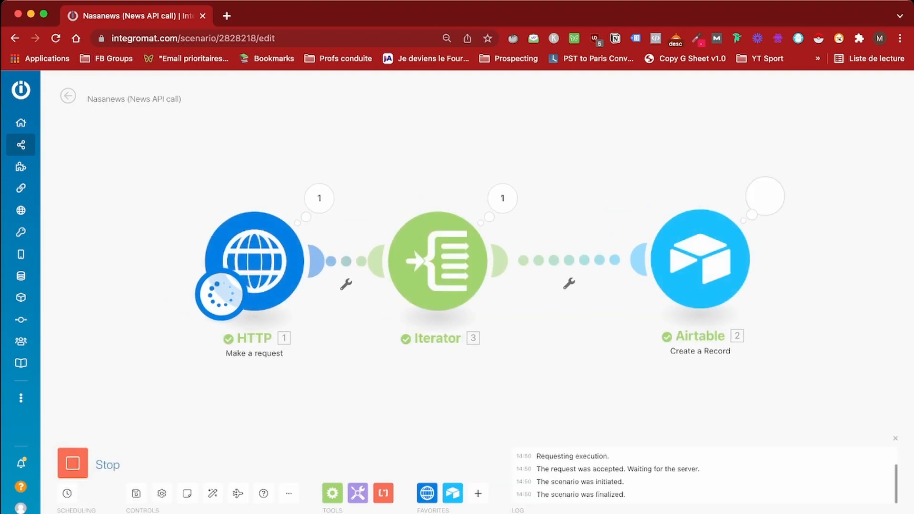
left_click(765, 196)
left_click(556, 234)
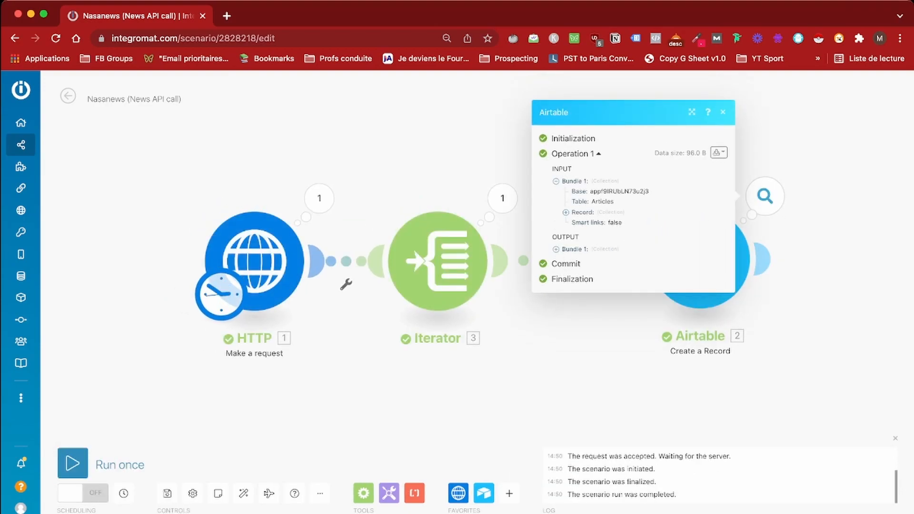
left_click(565, 212)
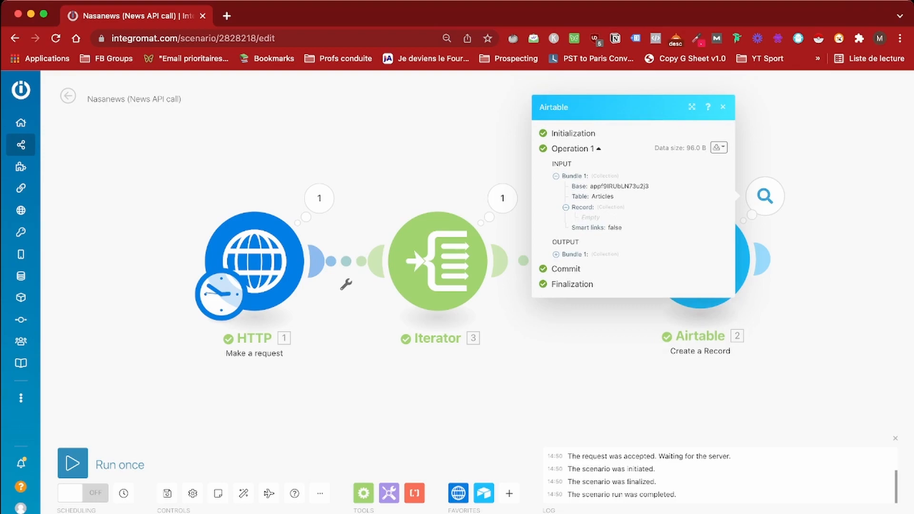
- Examine the Iterator's output bundle down to the contents of the first article
left_click(502, 198)
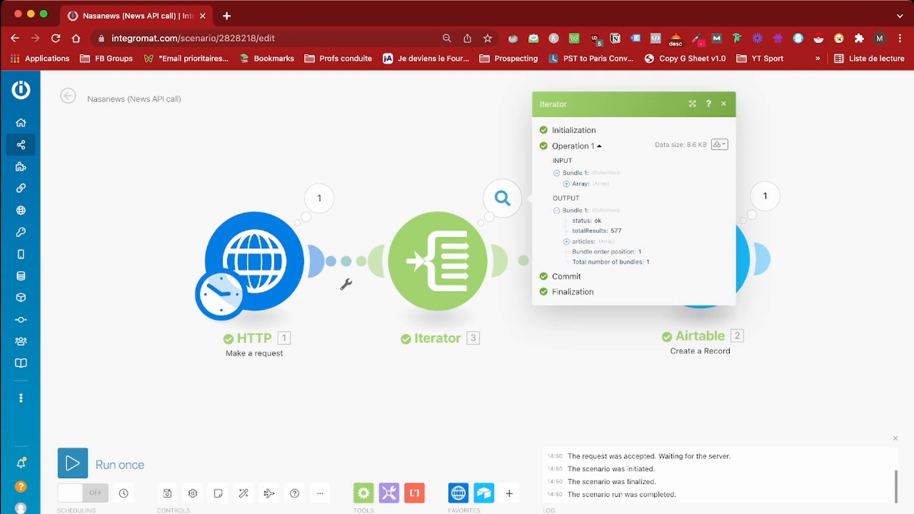
left_click(566, 242)
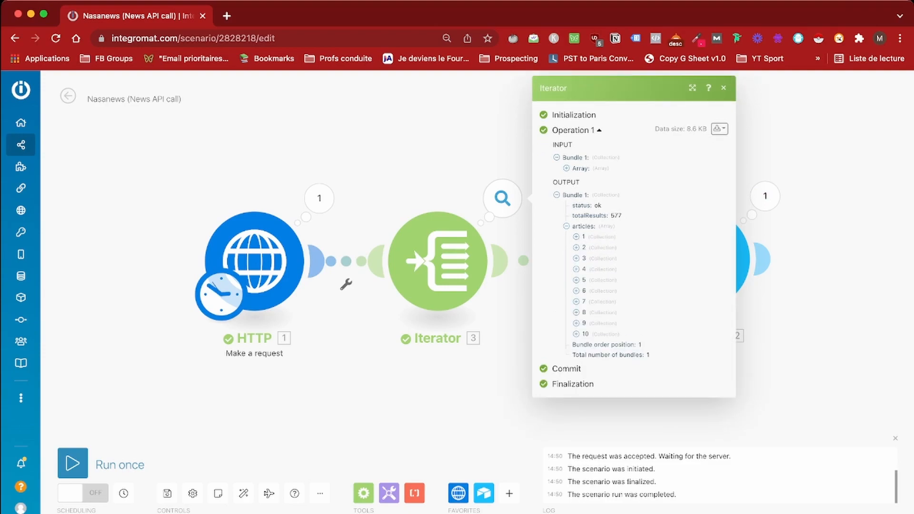
left_click(576, 237)
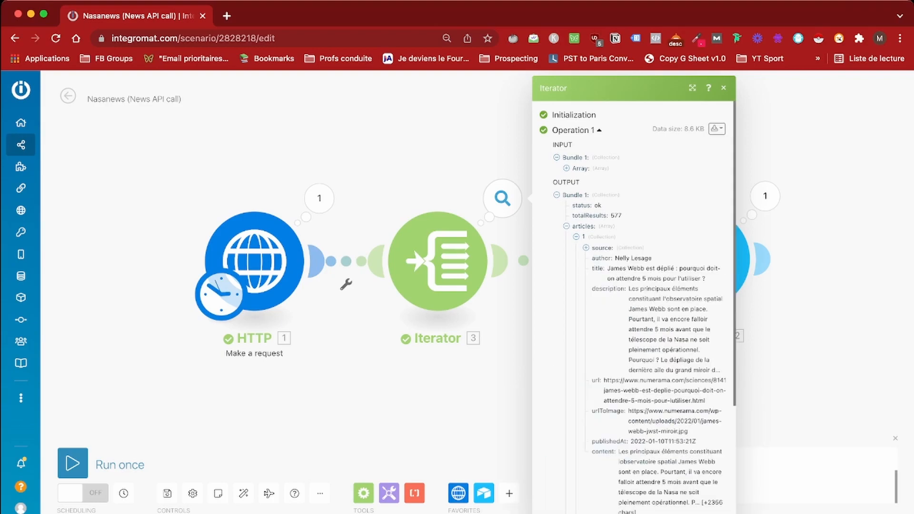
left_click(724, 88)
- Examine the Airtable module's record mapping and the Iterator and HTTP items available for the Titre field
left_click(700, 260)
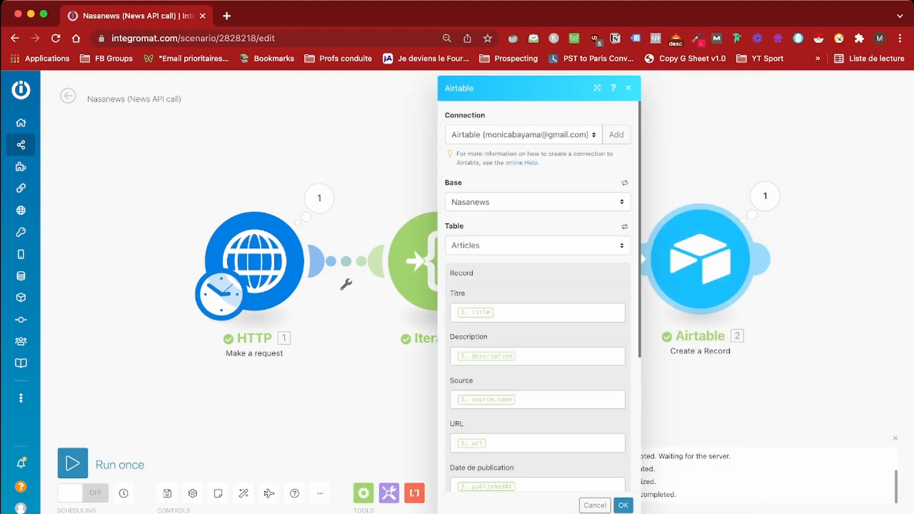
left_click(526, 312)
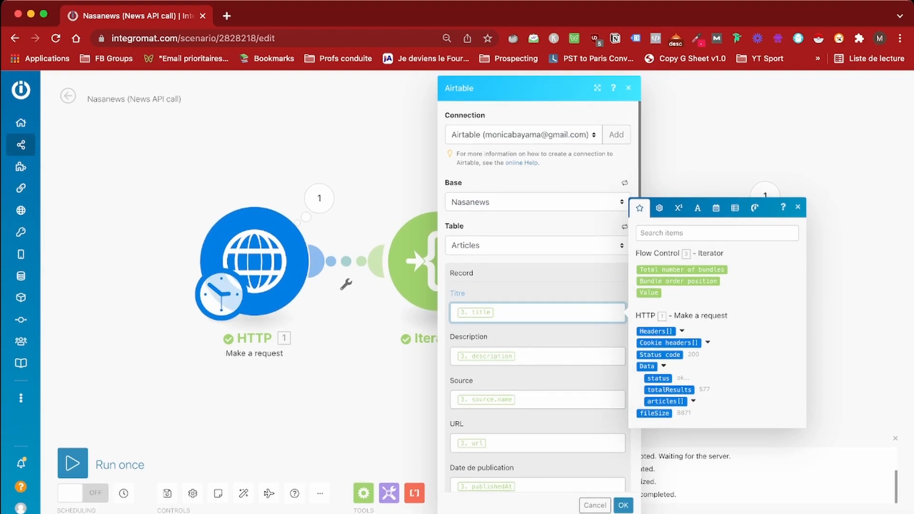
left_click(694, 401)
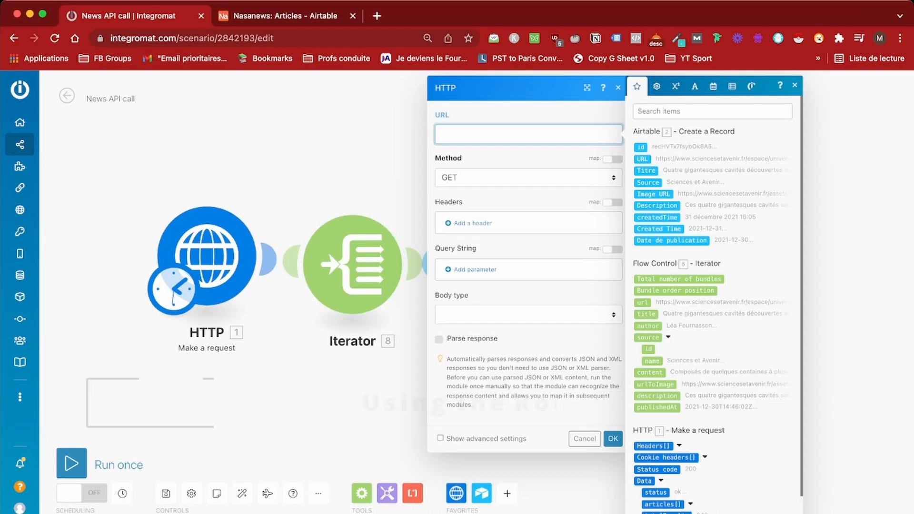
- In the News API call scenario, give the last HTTP module the Integromat webhook URL and set its method to POST
key("Escape")
left_click(529, 188)
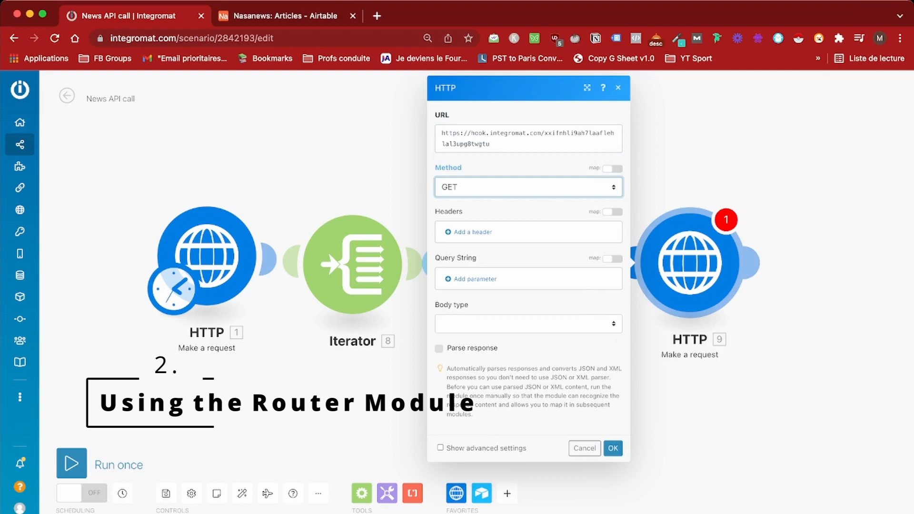
left_click(476, 210)
left_click(613, 448)
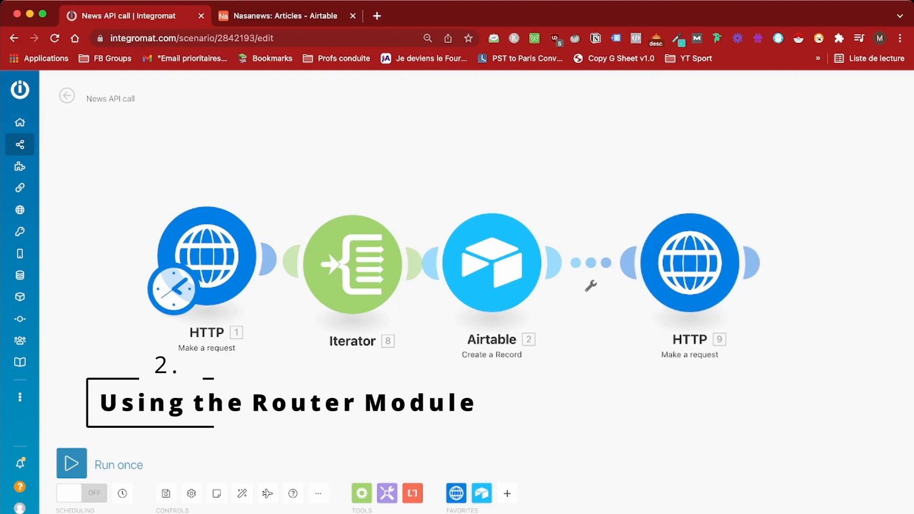
- Run the News API call scenario once and stop the execution while it is processing records
left_click(71, 463)
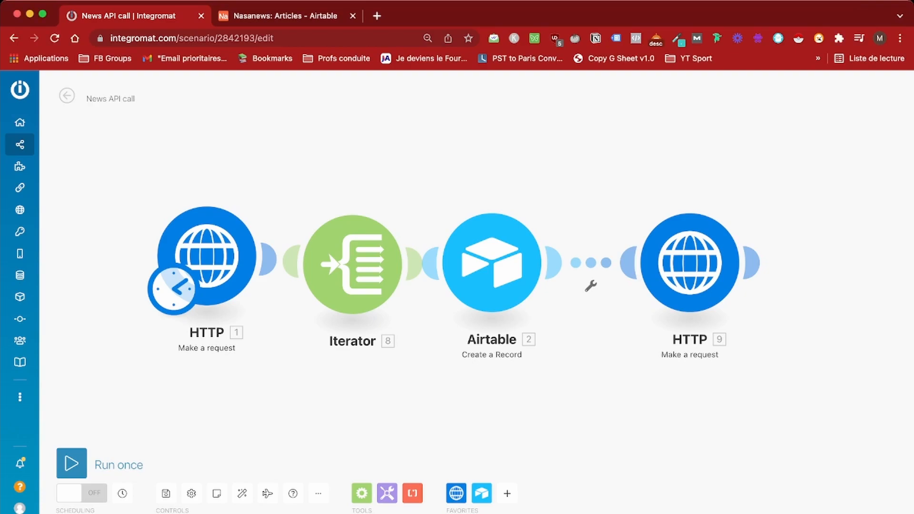
mouse_move(29, 464)
left_click(71, 464)
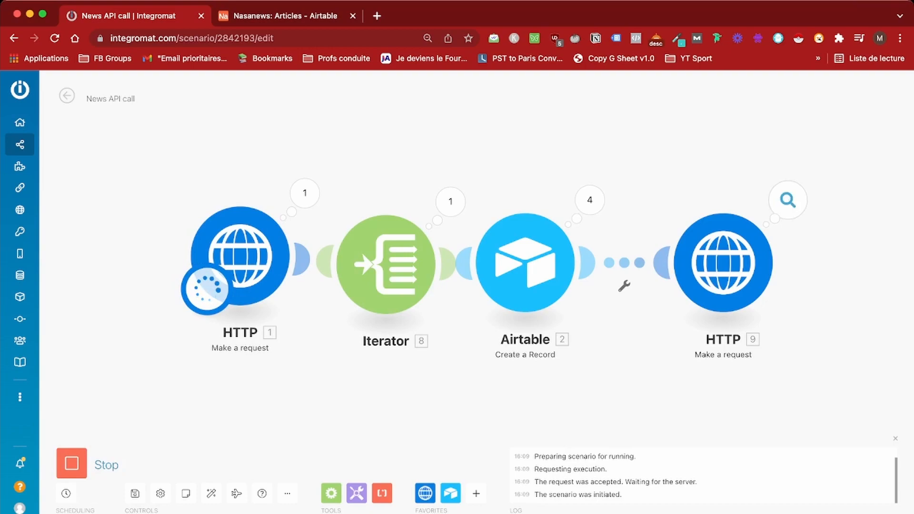
left_click(71, 463)
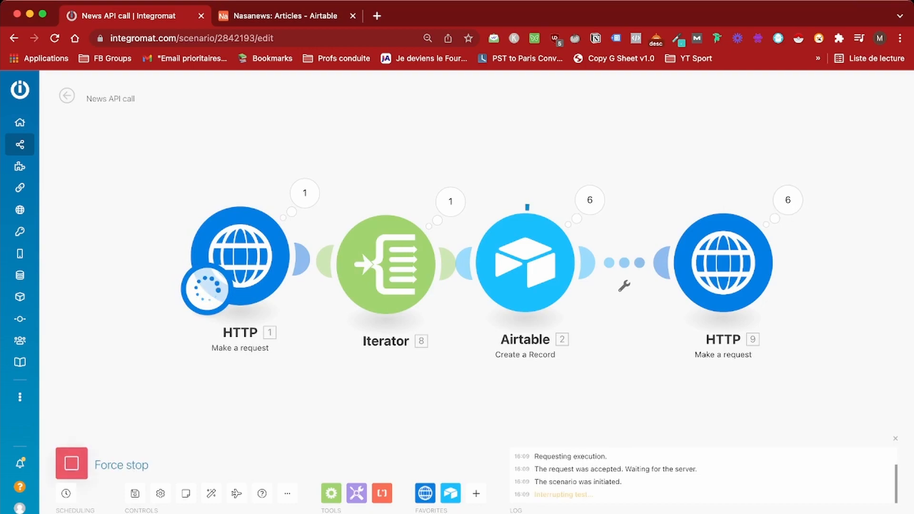
- Inspect the last HTTP module's individual operations with their input and output bundles
left_click(788, 200)
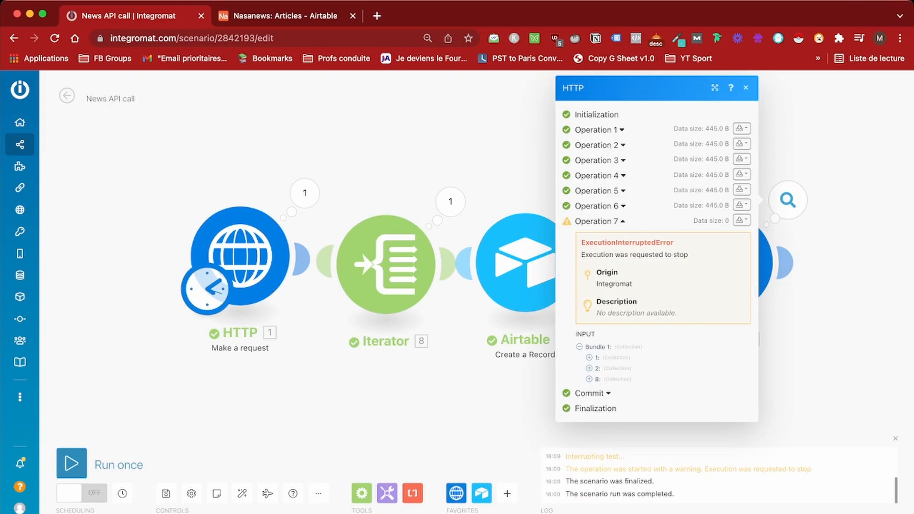
left_click(599, 206)
left_click(599, 191)
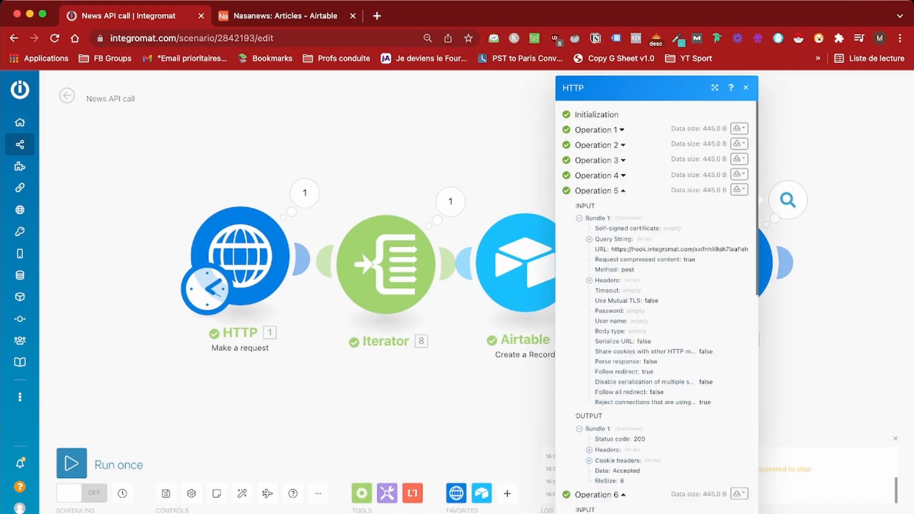
left_click(599, 176)
left_click(599, 130)
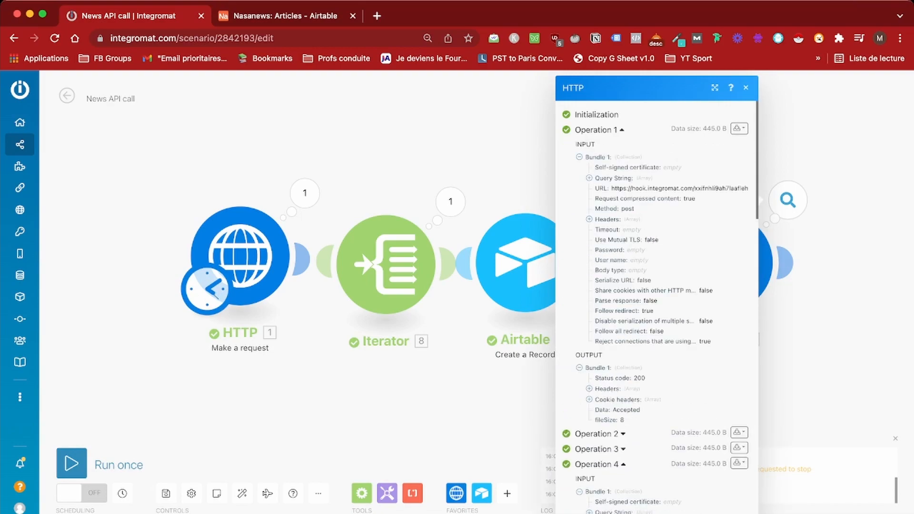
left_click(746, 87)
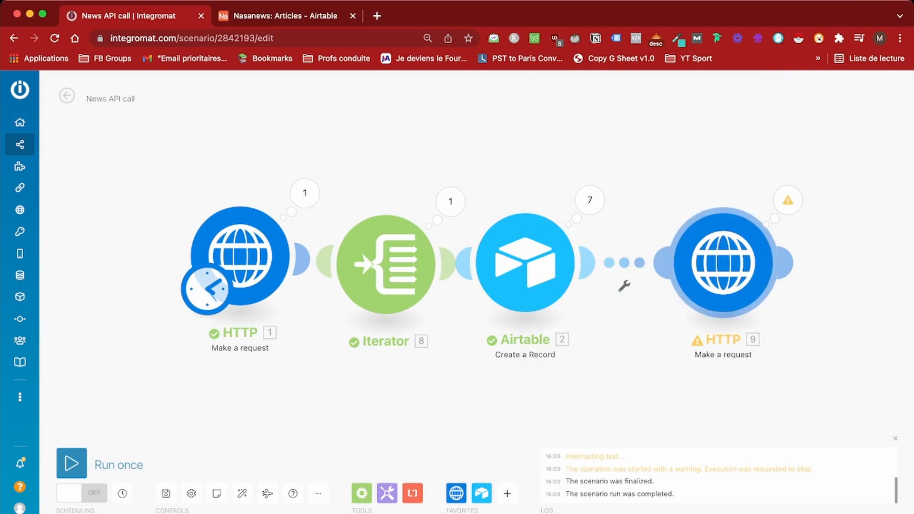
- Spread the two HTTP modules outward and add a Router as the starting module ahead of the first HTTP module
left_click_drag(723, 263, 737, 242)
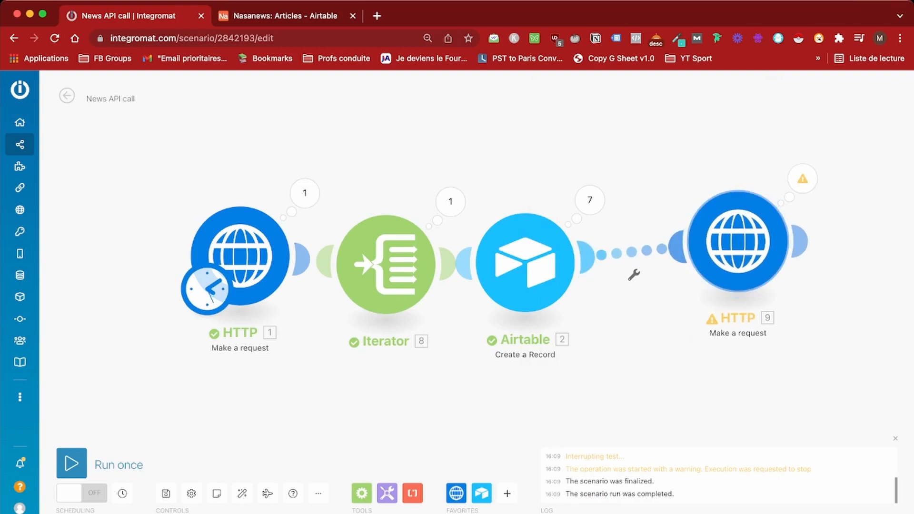
left_click_drag(240, 256, 183, 250)
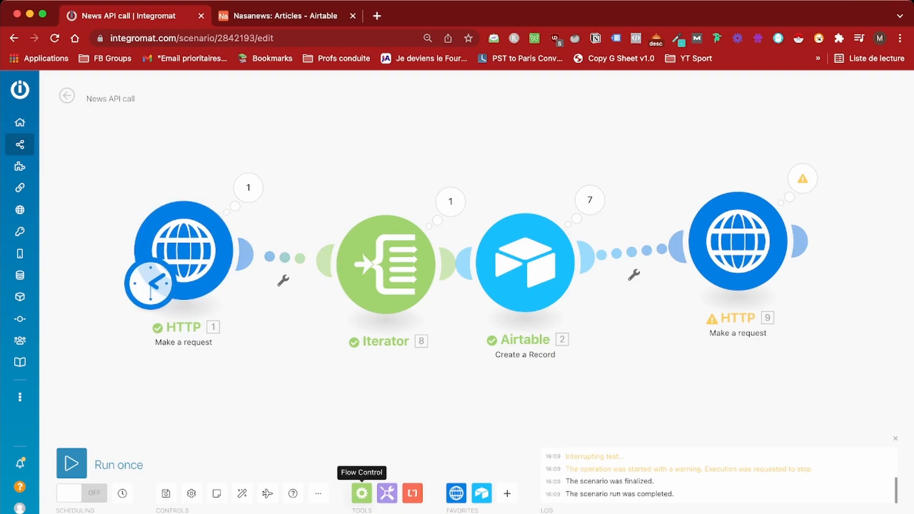
left_click(361, 493)
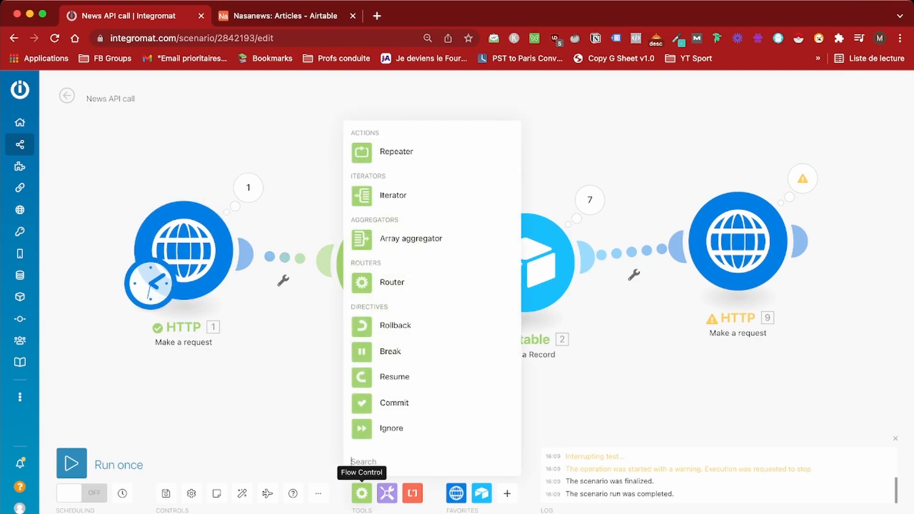
left_click(381, 282)
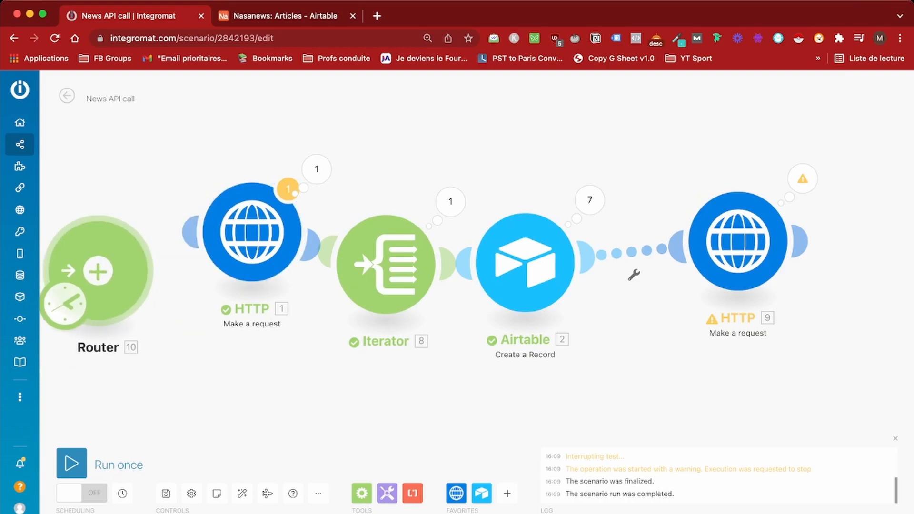
- Place the first HTTP module on the Router's upper branch and delete the empty placeholder module there
left_click_drag(252, 234, 352, 148)
right_click(289, 163)
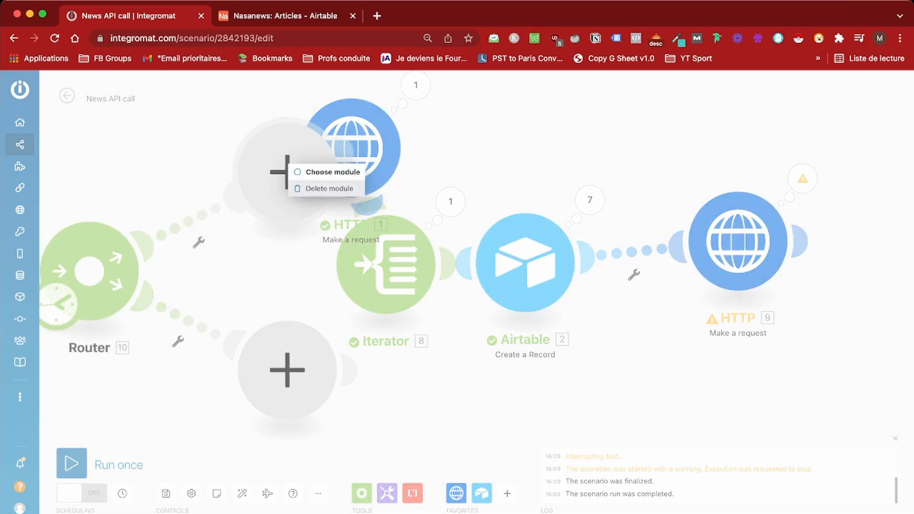
left_click(328, 189)
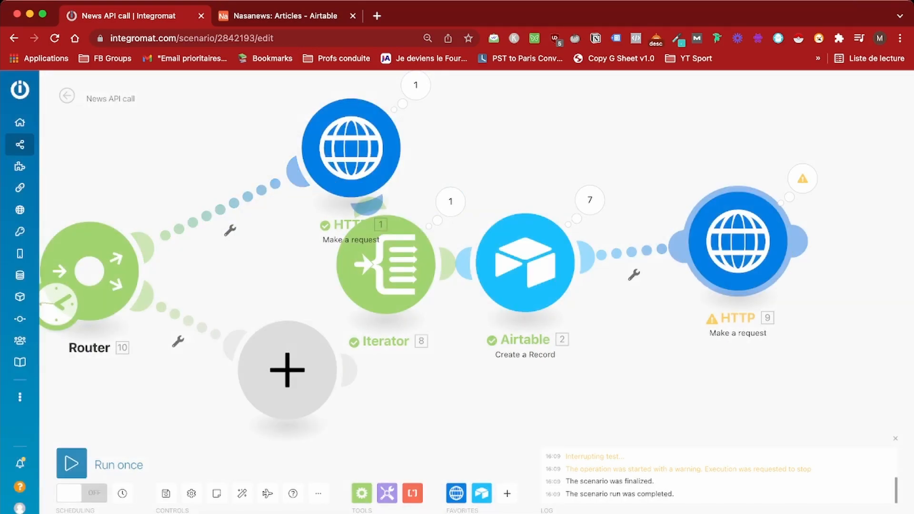
- Unlink the webhook HTTP module from Airtable, connect it to the Router's lower branch and delete the leftover empty module
left_click(634, 275)
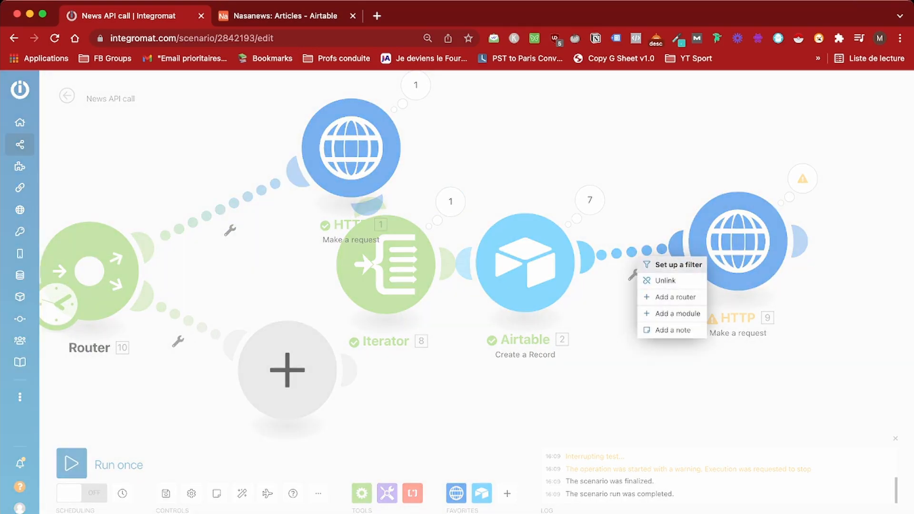
left_click(665, 280)
left_click_drag(738, 242, 194, 349)
left_click_drag(287, 370, 581, 377)
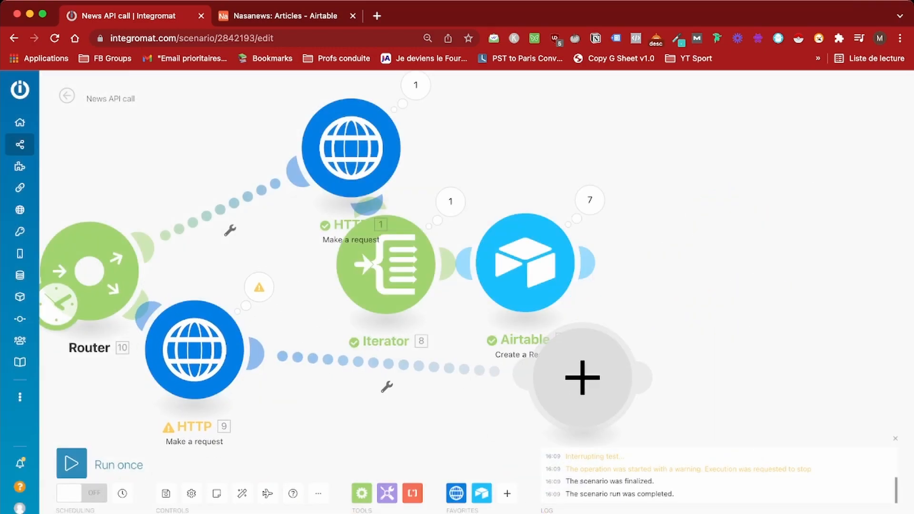
right_click(582, 376)
left_click(624, 389)
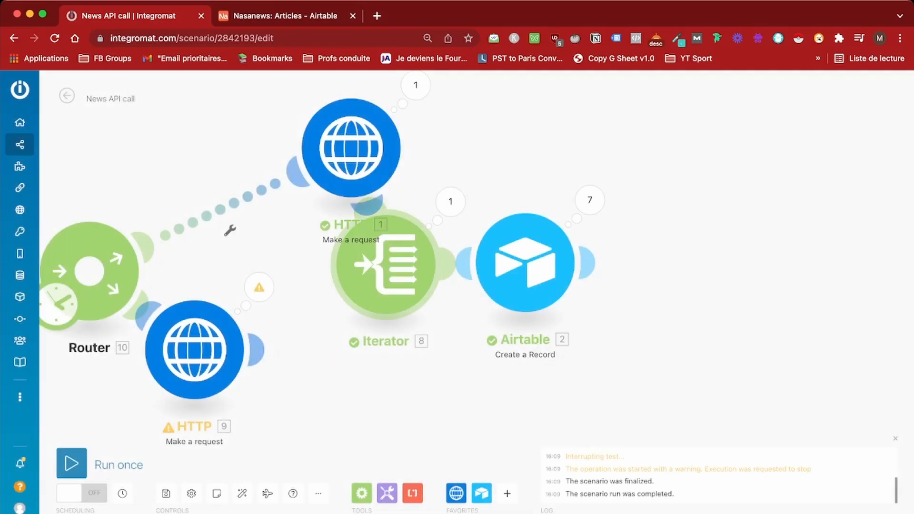
- Rearrange the upper branch as HTTP, Iterator and Airtable, auto-align all modules, and run the scenario once
left_click_drag(351, 148, 655, 119)
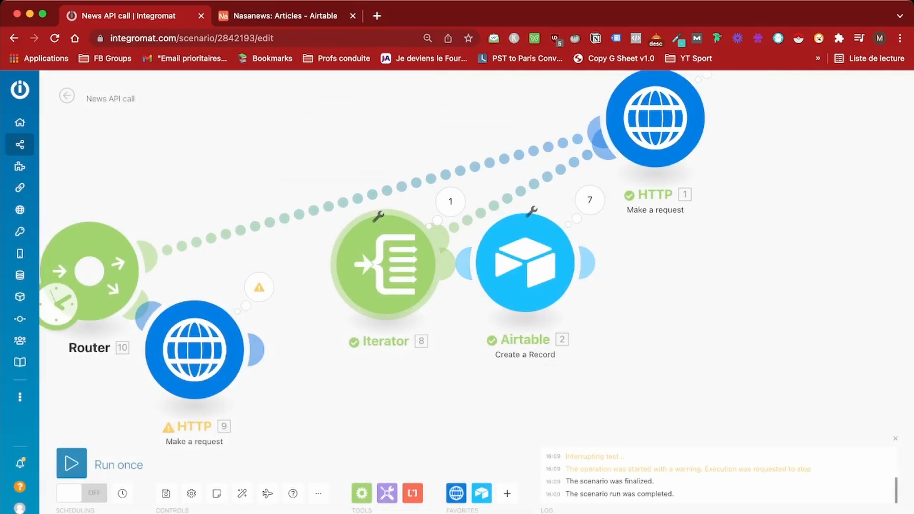
left_click_drag(385, 264, 469, 292)
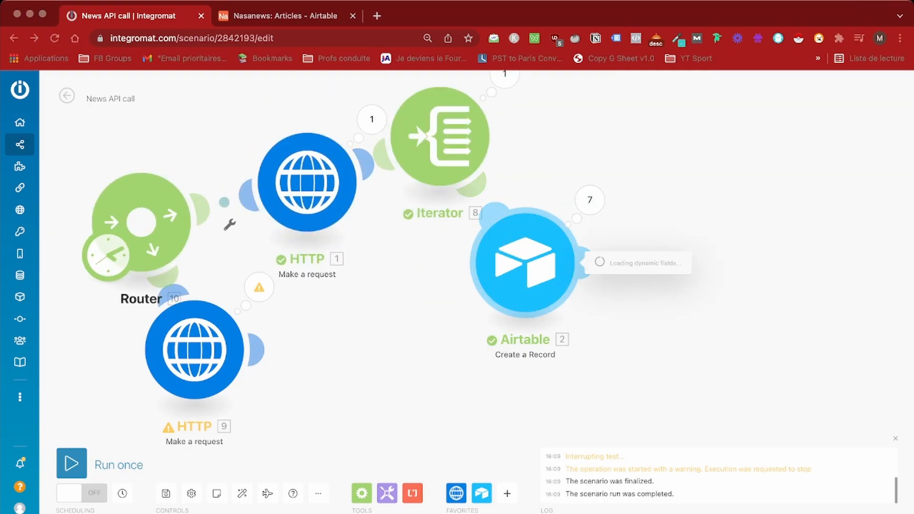
left_click(242, 494)
left_click(697, 505)
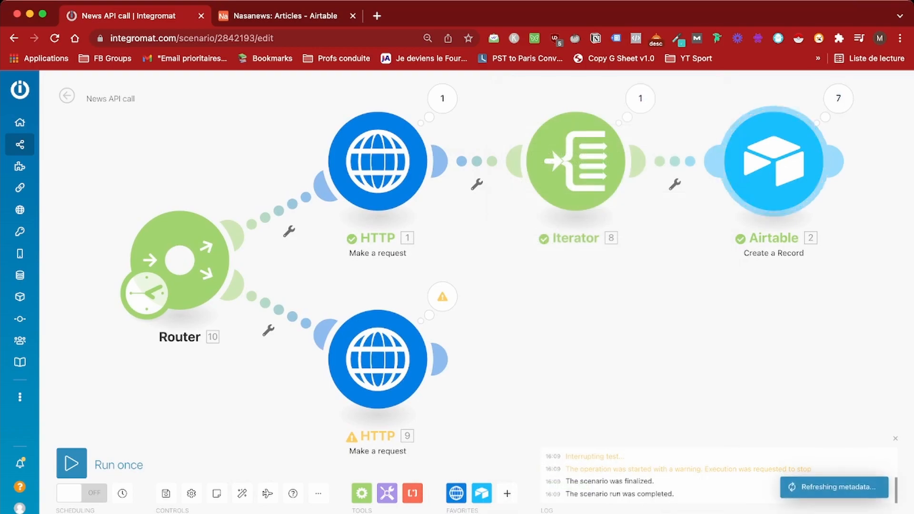
left_click(71, 463)
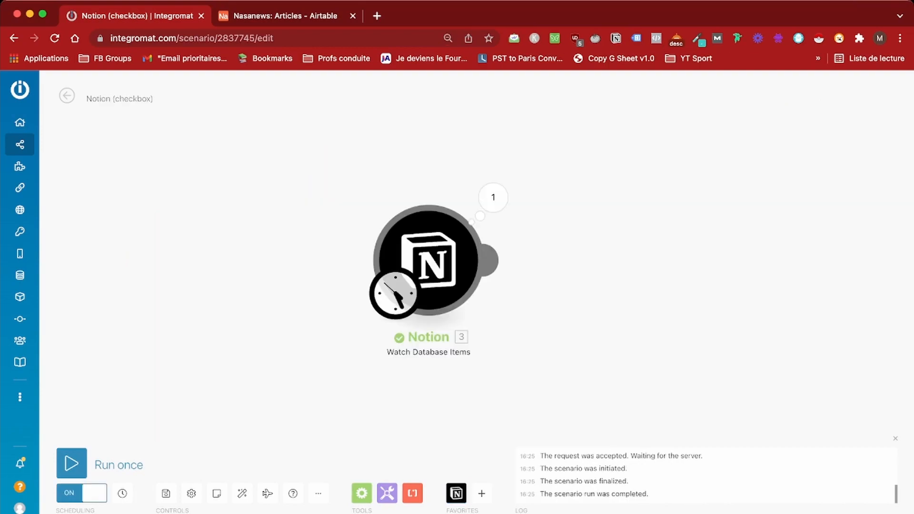
- In the Notion (checkbox) scenario, run only the Watch Database Items module and examine the first bundle's Properties array
right_click(442, 269)
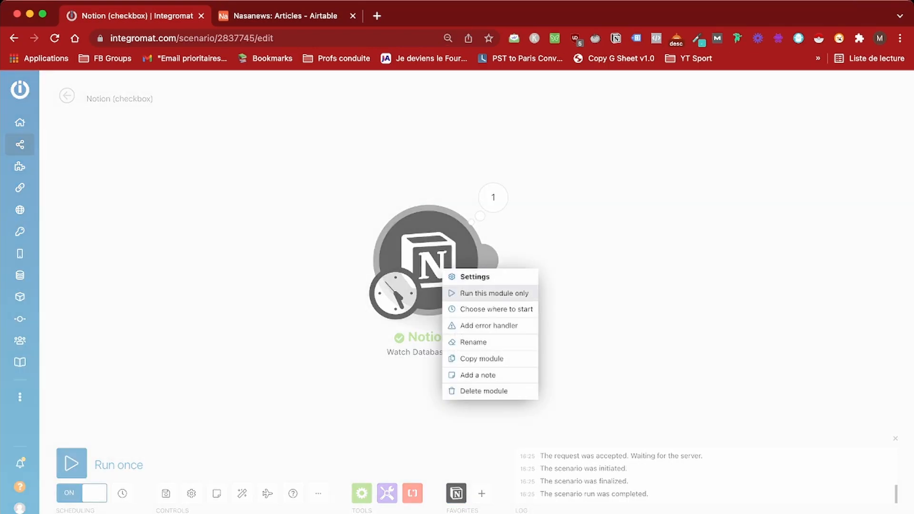
left_click(480, 293)
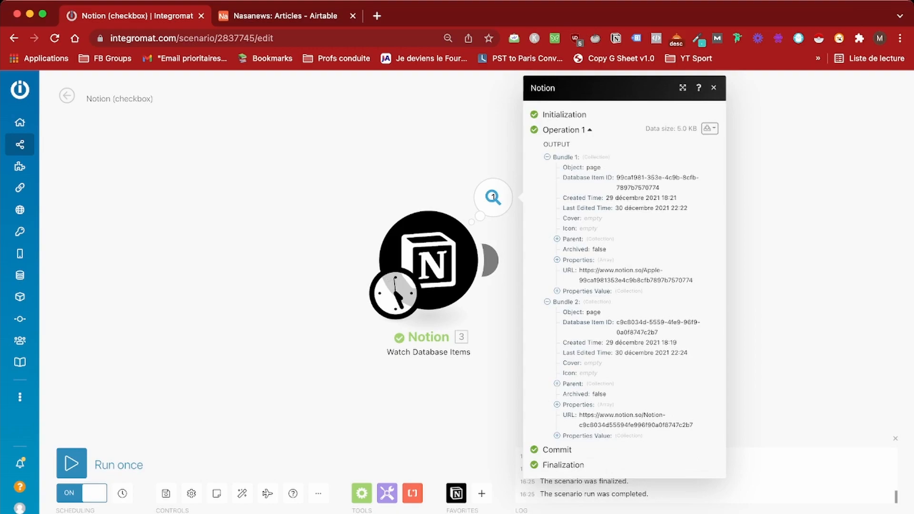
left_click(557, 260)
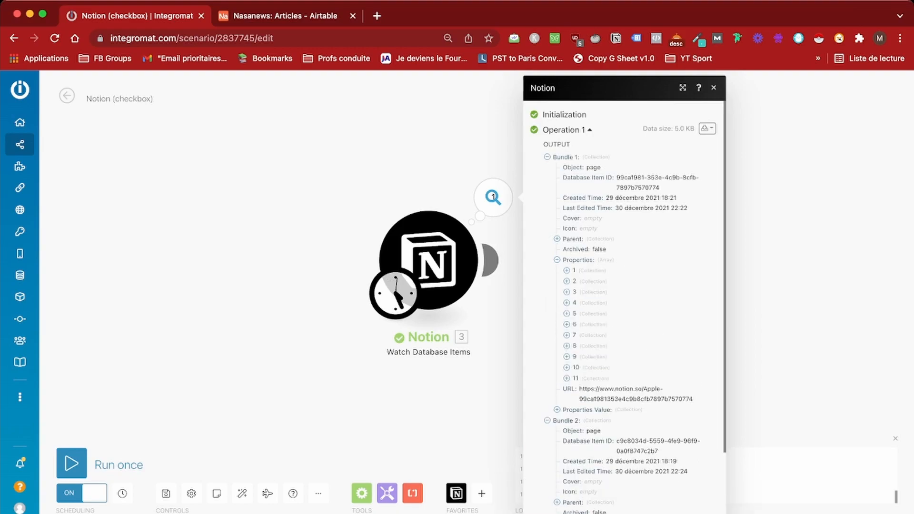
left_click(566, 281)
left_click(567, 281)
scroll(567, 282, "down", 2)
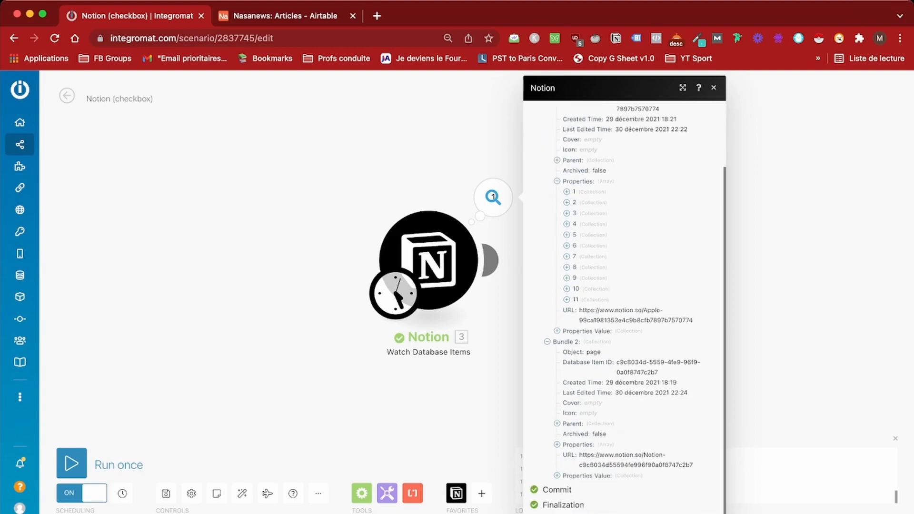
- Examine the first bundle's Properties Value collection, following Quote sent down to its checkbox entry
left_click(557, 331)
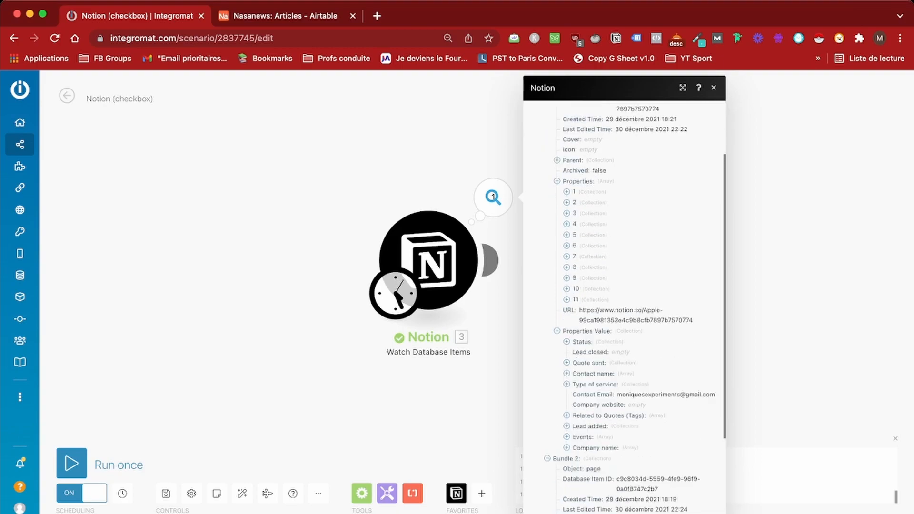
left_click(567, 363)
left_click(577, 384)
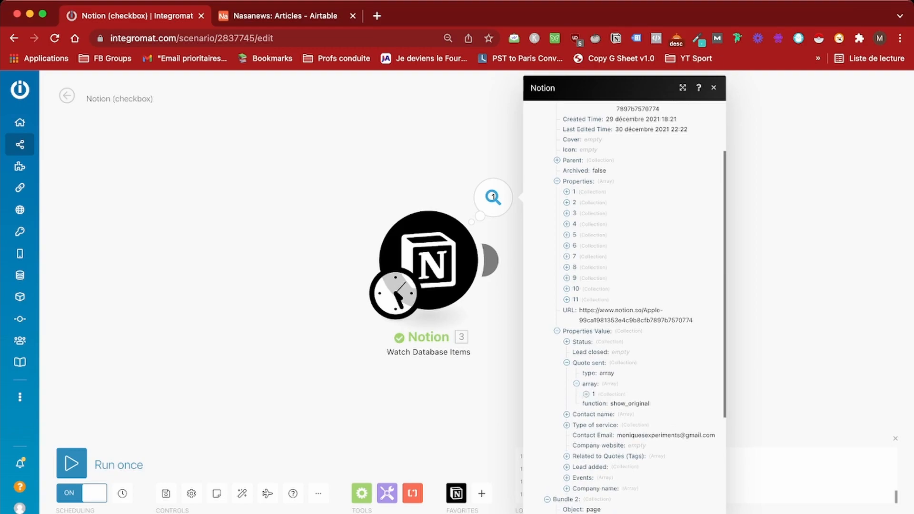
left_click(587, 394)
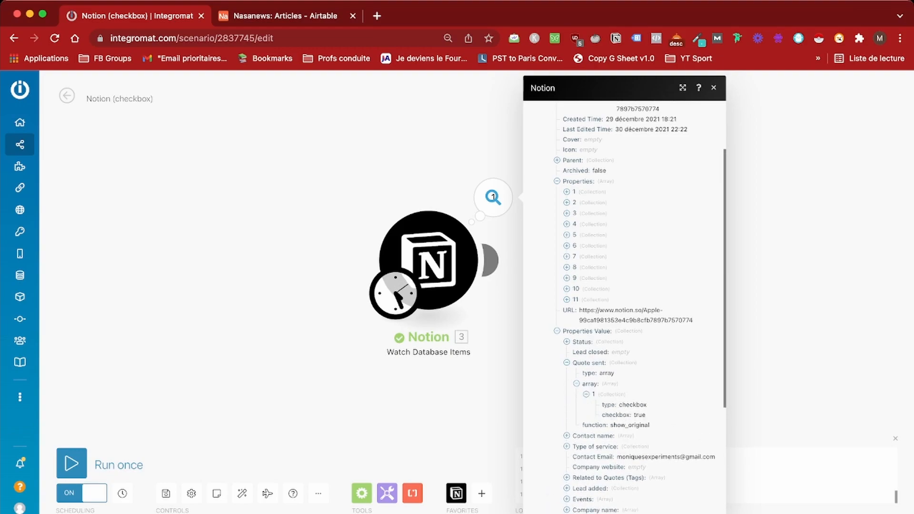
left_click_drag(646, 415, 602, 415)
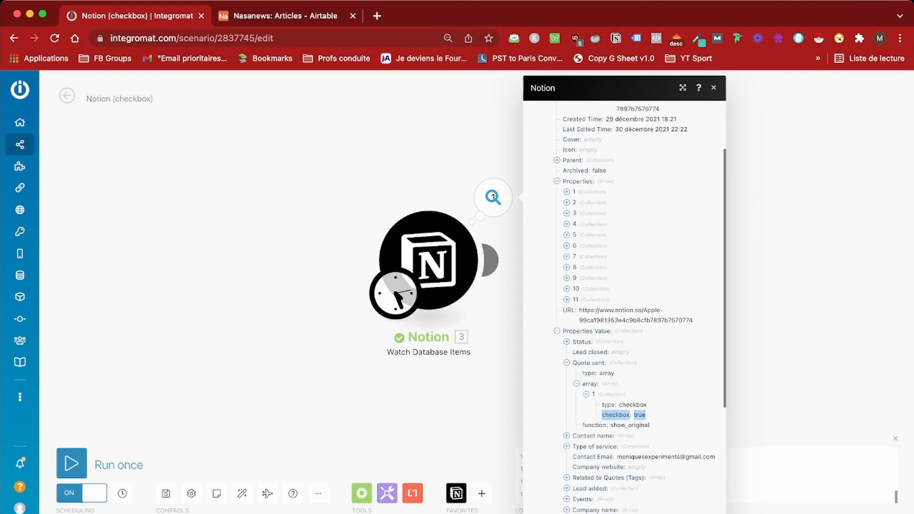
left_click(603, 415)
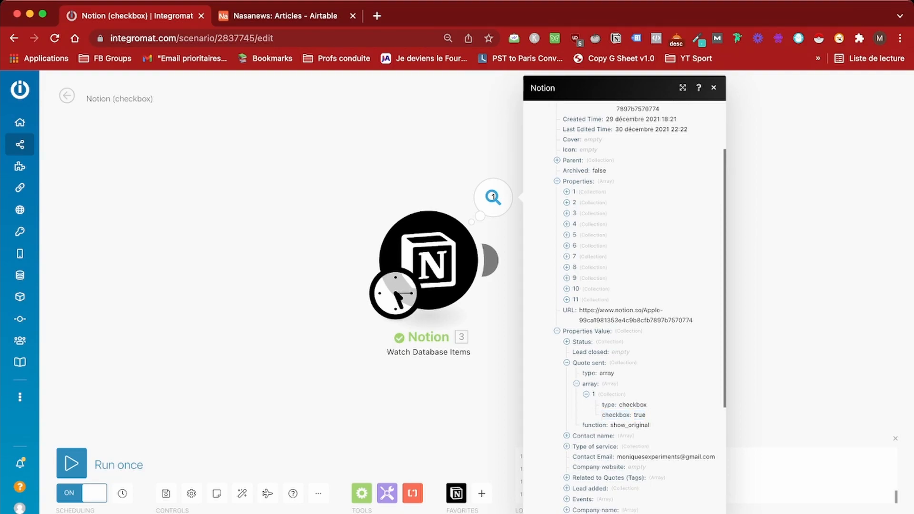
left_click(714, 88)
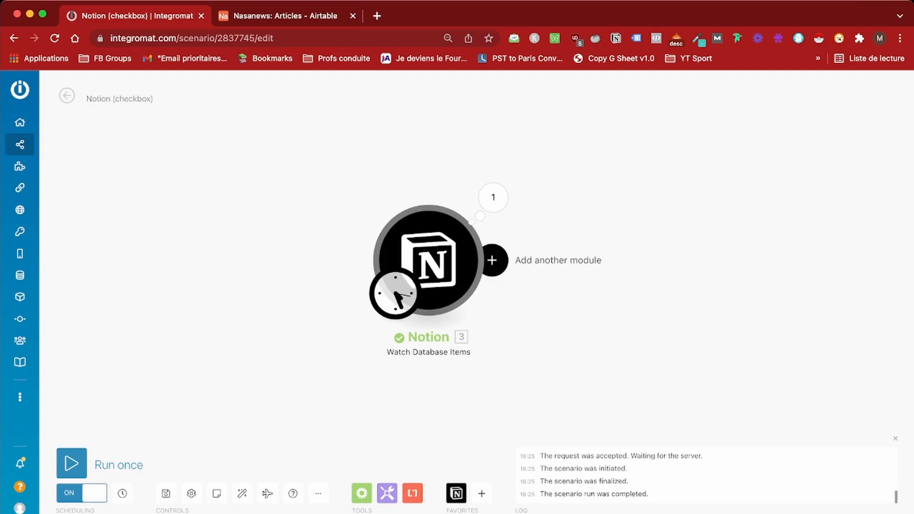
- Add a Router module after the Notion Watch Database Items module
left_click(493, 260)
type("router")
key("Return")
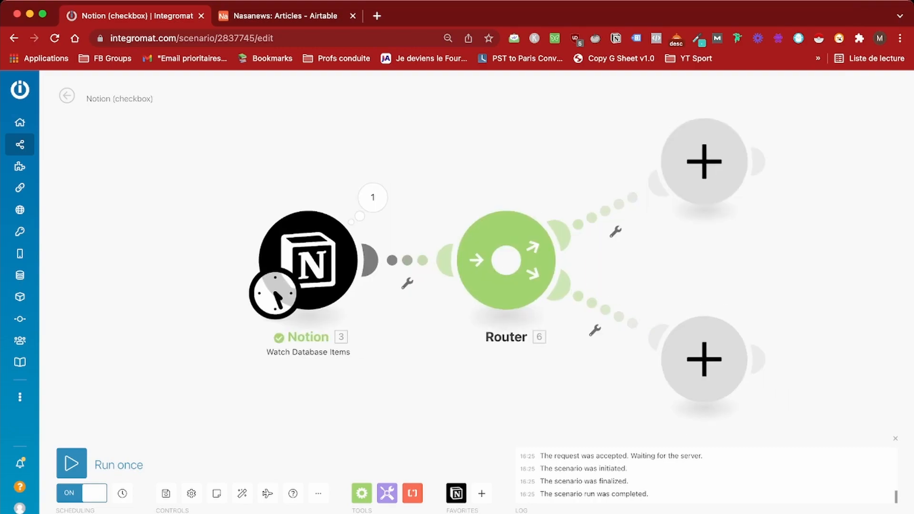
left_click(734, 317)
- Start a filter on the Router's upper route and label it Checkbox true
left_click(601, 232)
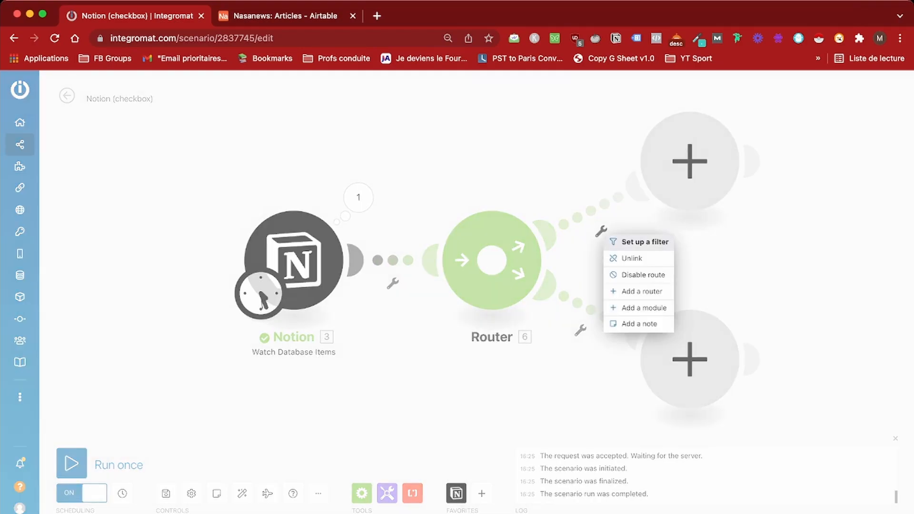
left_click(633, 241)
type("Checkbox true")
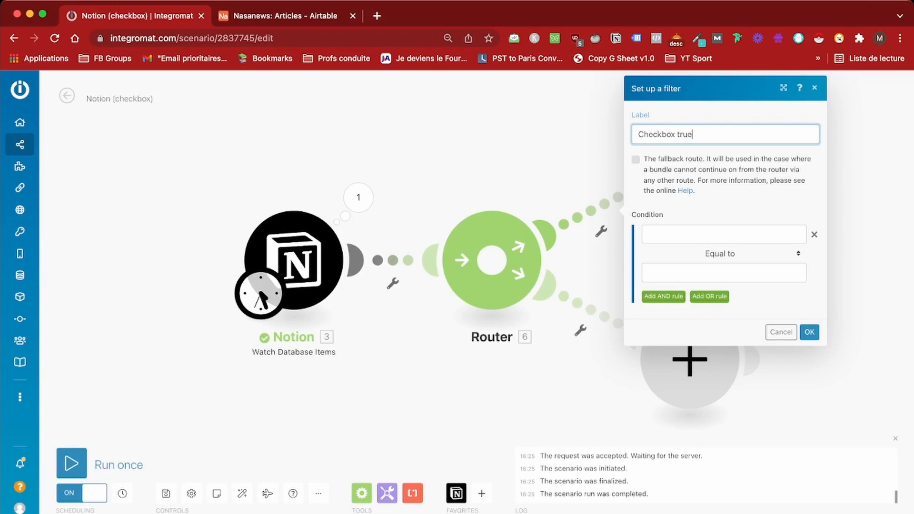
- Set the upper filter's condition to the checkbox in Quote sent's array, Equal to true, and save the filter
left_click(723, 235)
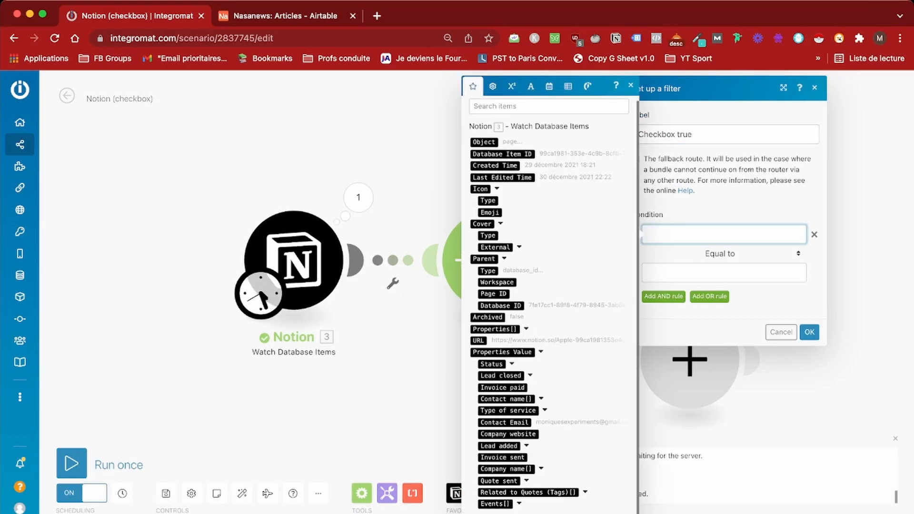
left_click(527, 481)
scroll(526, 476, "down", 1)
left_click(522, 470)
scroll(520, 470, "down", 1)
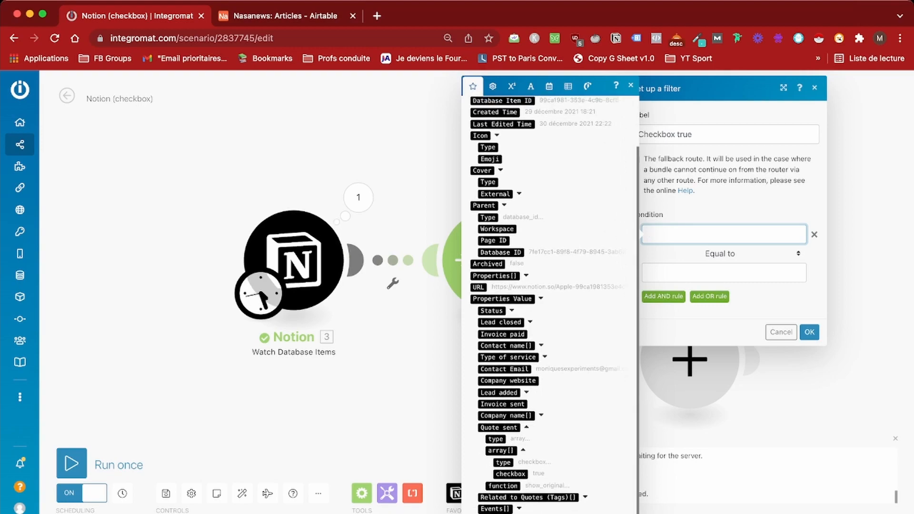
left_click(508, 474)
left_click(724, 281)
type("tru")
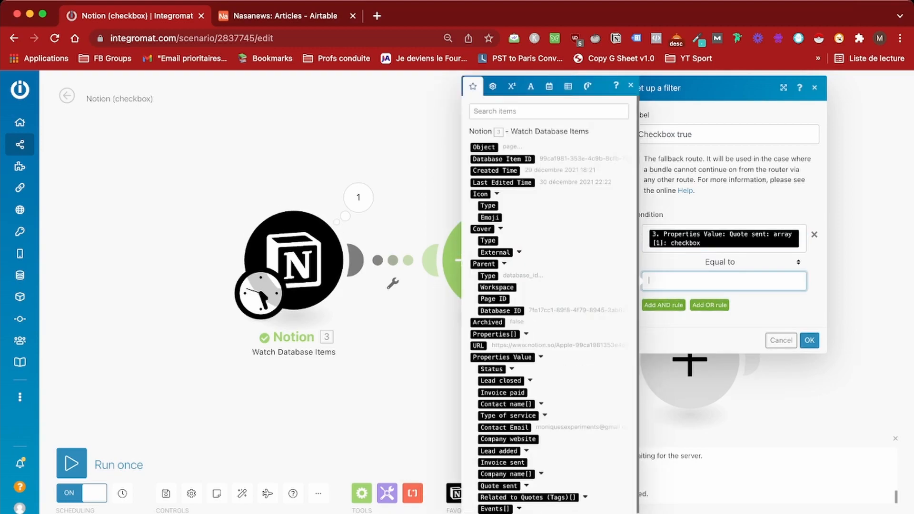
type("e")
left_click(809, 340)
- Start a filter on the Router's lower route and label it Checkbox false
left_click(580, 330)
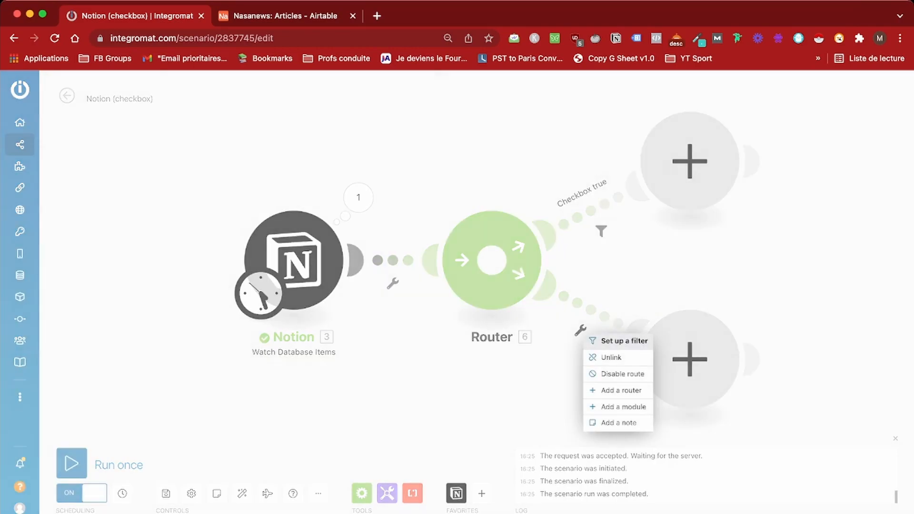
left_click(624, 342)
type("Checkbox false")
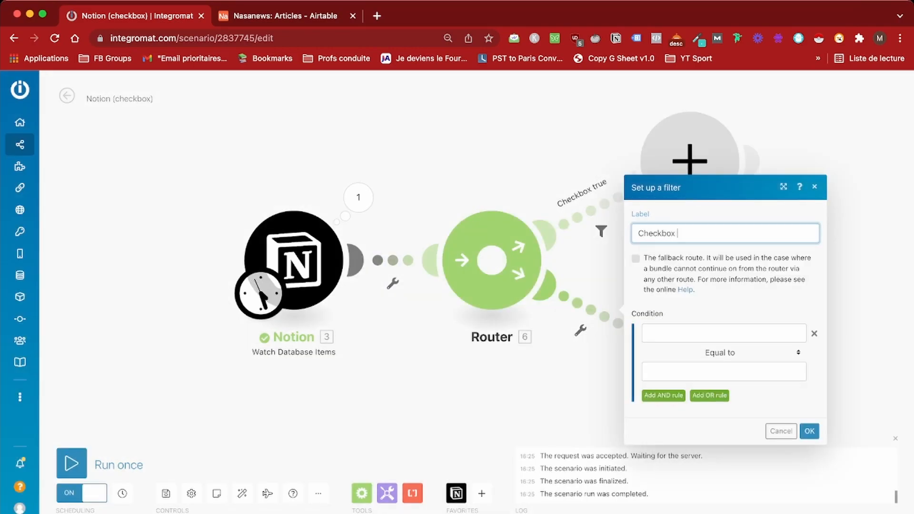
- Set the lower filter's condition to the checkbox in Quote sent's array, Equal to false, and save the filter
left_click(723, 333)
left_click(527, 486)
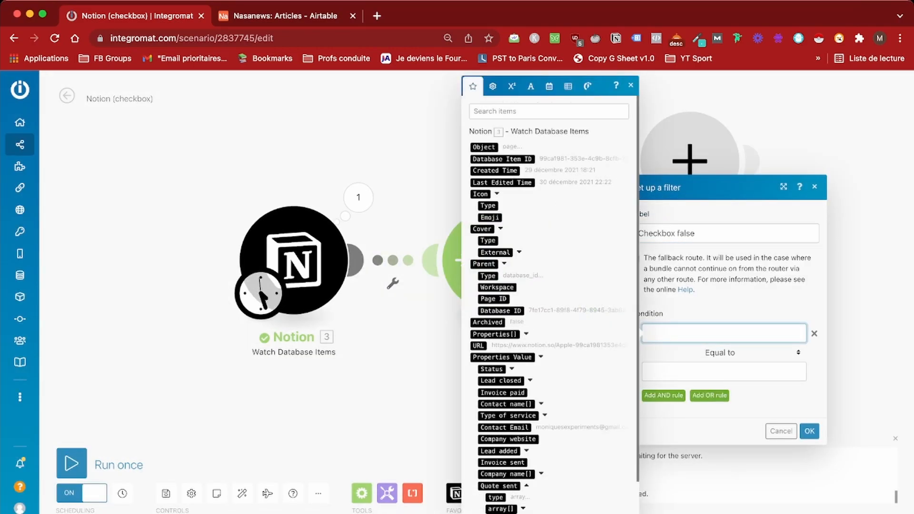
scroll(526, 483, "down", 1)
left_click(501, 468)
scroll(501, 468, "down", 1)
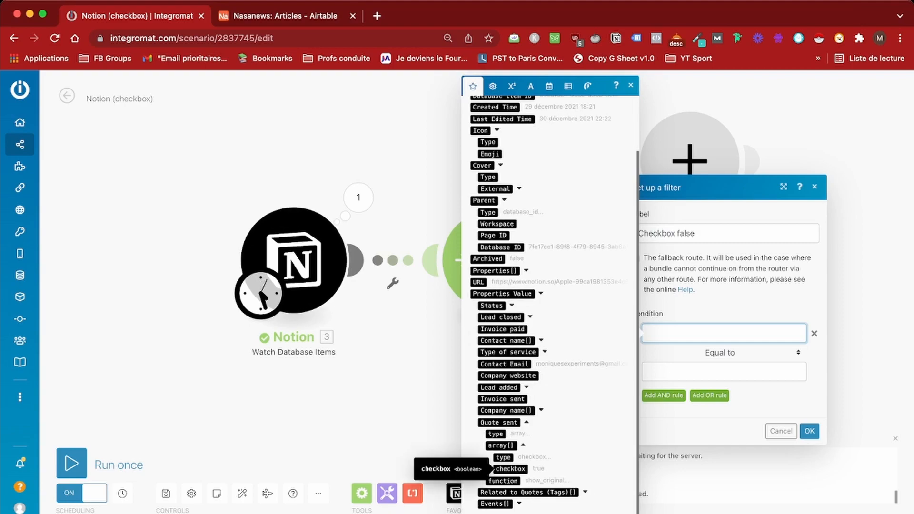
left_click(511, 469)
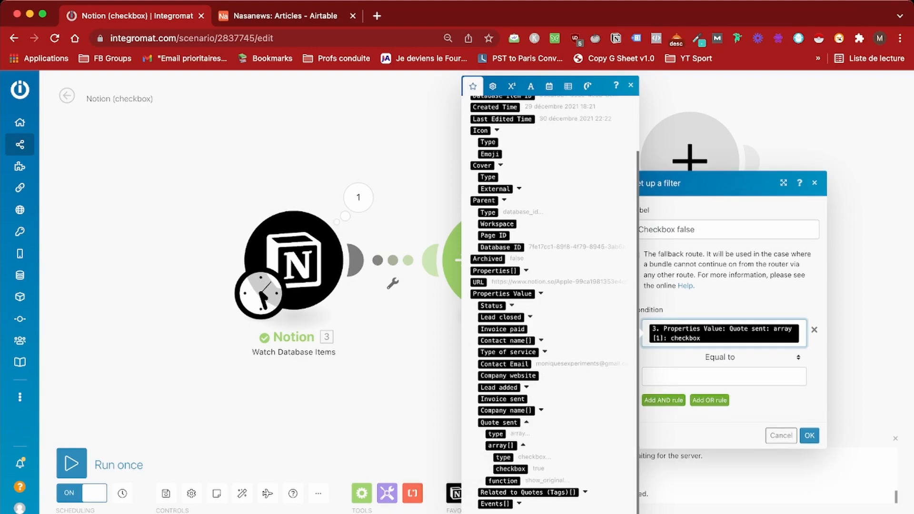
left_click(724, 377)
type("false")
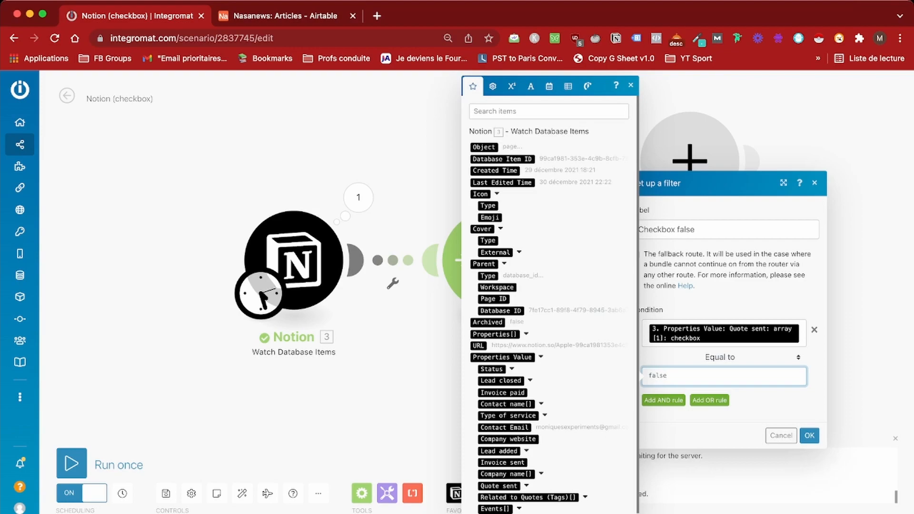
key("Return")
- In the Integration Notion, Google Docs scenario, run only the Notion Search Objects module and review its output bundles
key("super+Tab")
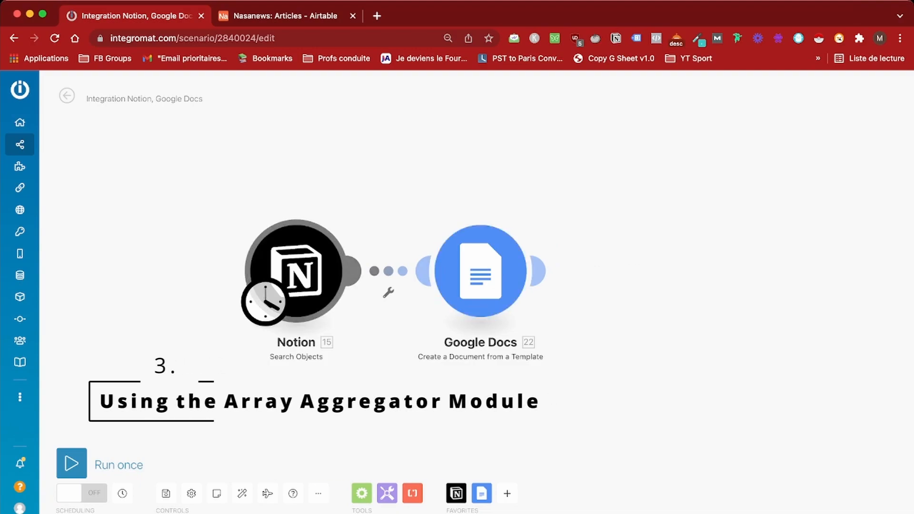
right_click(291, 276)
left_click(333, 300)
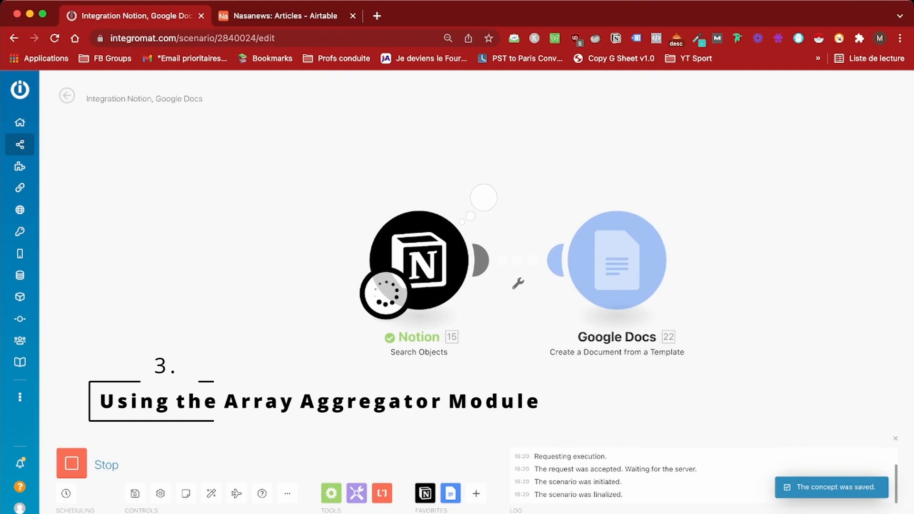
left_click(484, 198)
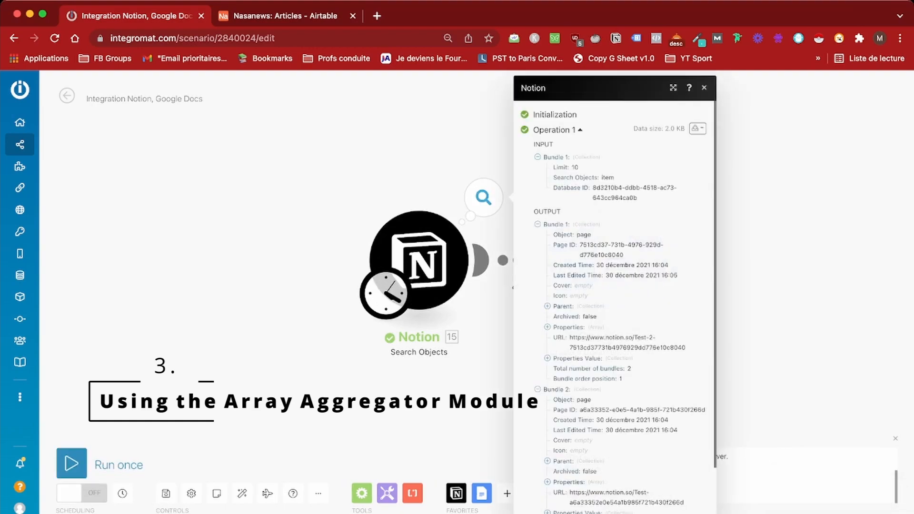
scroll(615, 304, "down", 2)
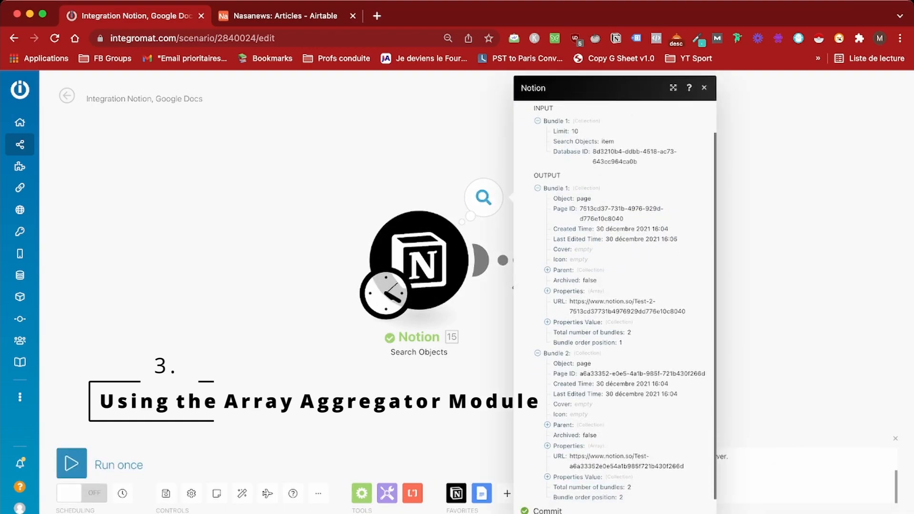
scroll(614, 305, "up", 2)
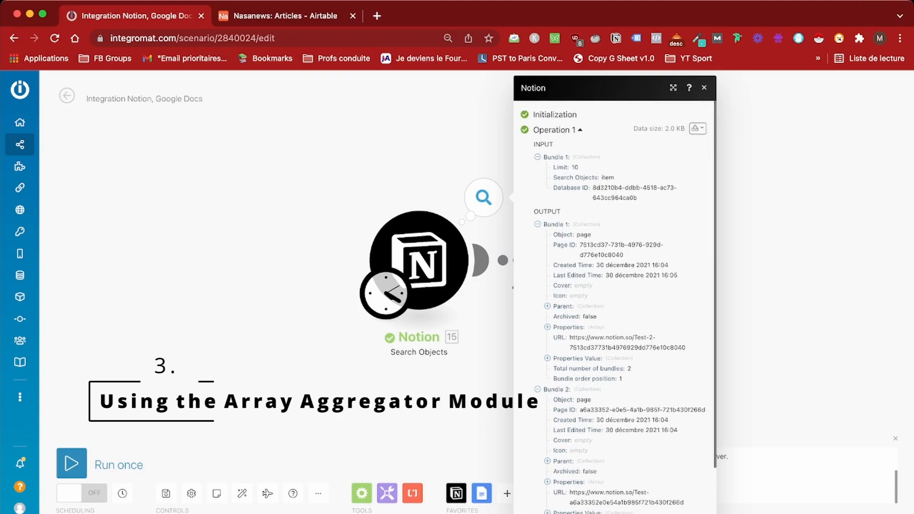
- Examine the three collections in the first bundle's Properties array, including the nested Title entry, and close the output
left_click(548, 327)
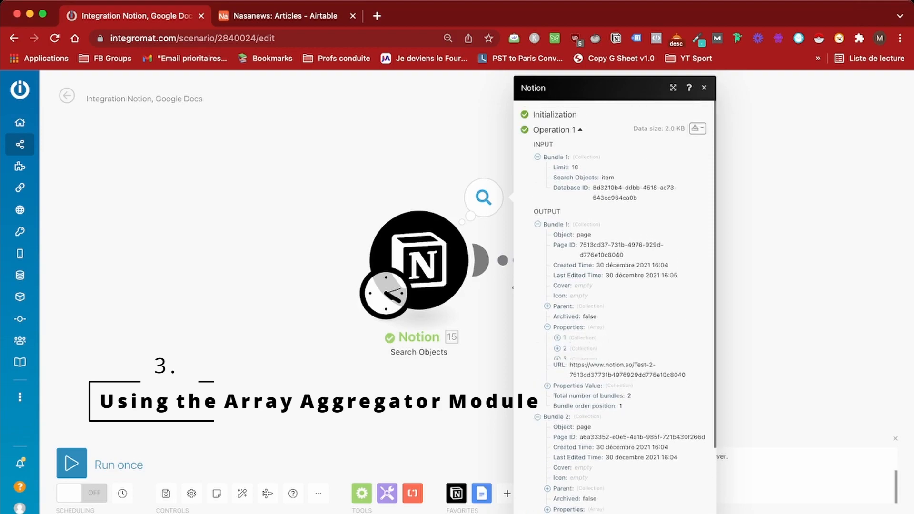
left_click(558, 337)
left_click(557, 390)
scroll(557, 389, "down", 4)
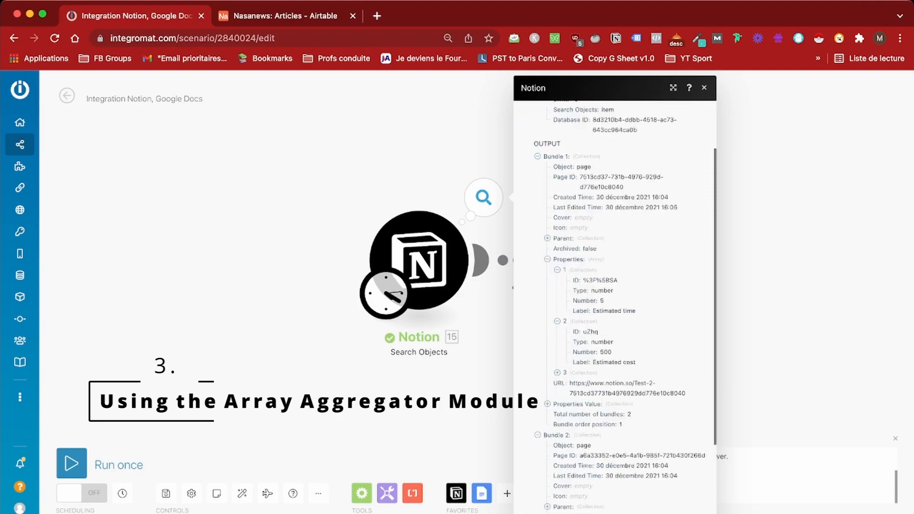
left_click(557, 330)
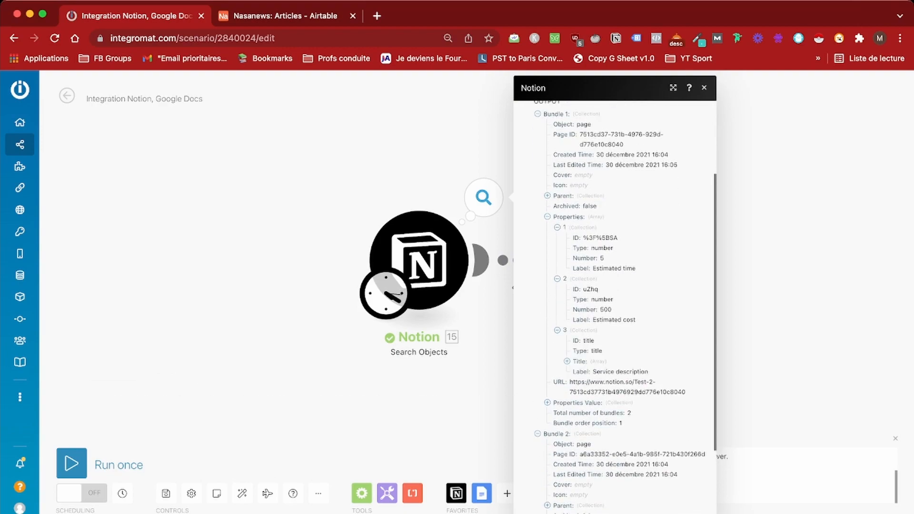
left_click(568, 361)
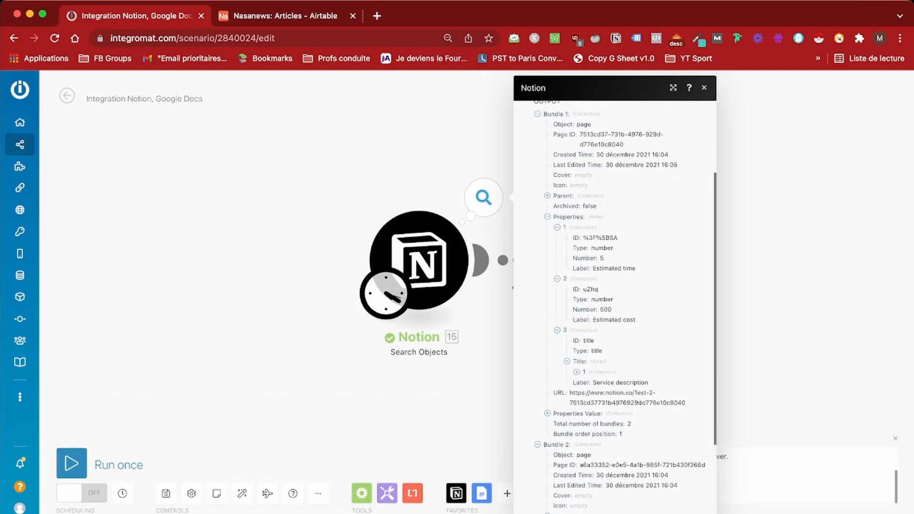
left_click(576, 373)
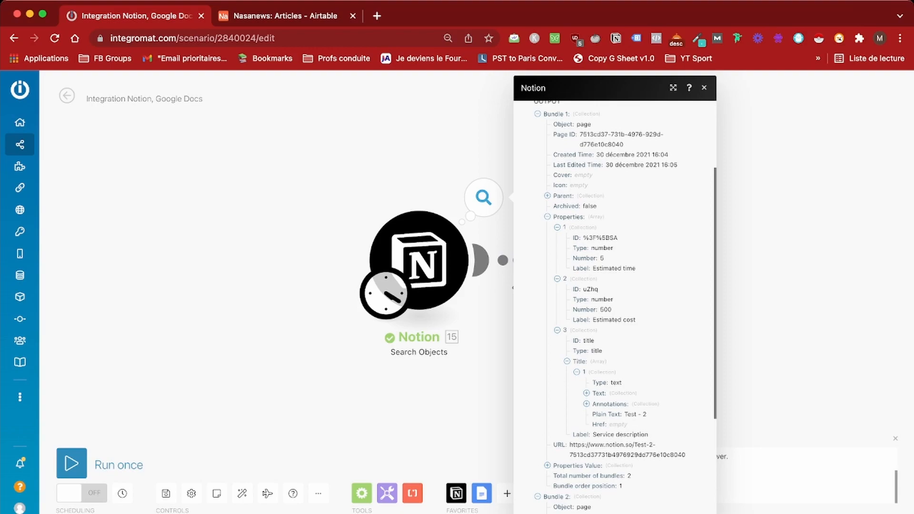
left_click(704, 88)
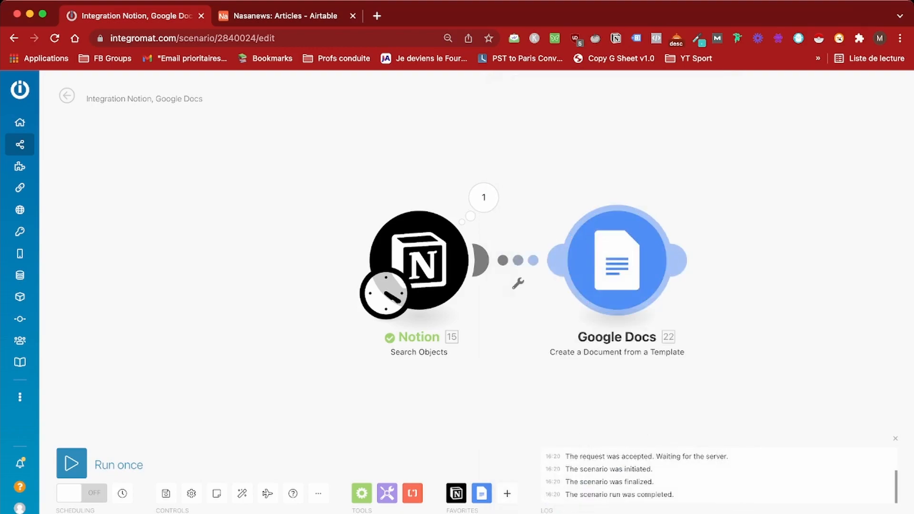
- Review the Google Docs template fields and the Notion items available for service_description1, then close the module without mapping anything
left_click(617, 260)
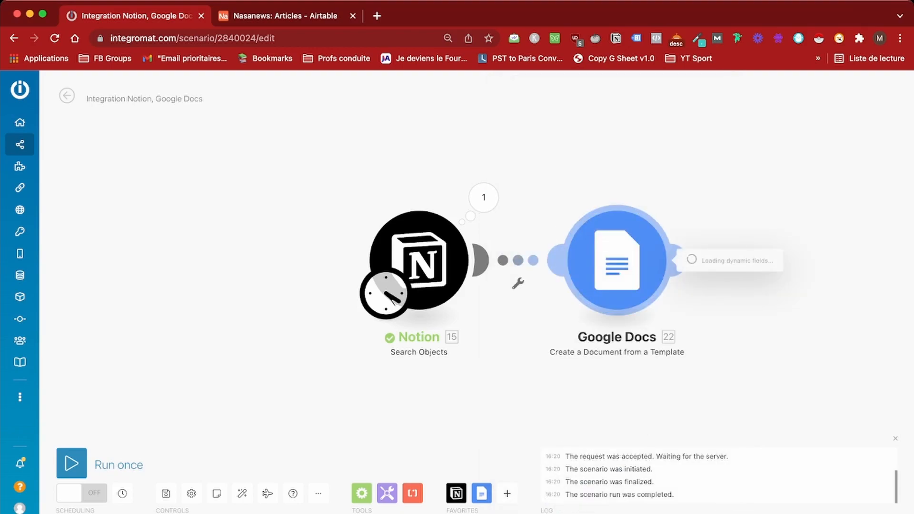
scroll(777, 295, "down", 6)
scroll(777, 295, "up", 3)
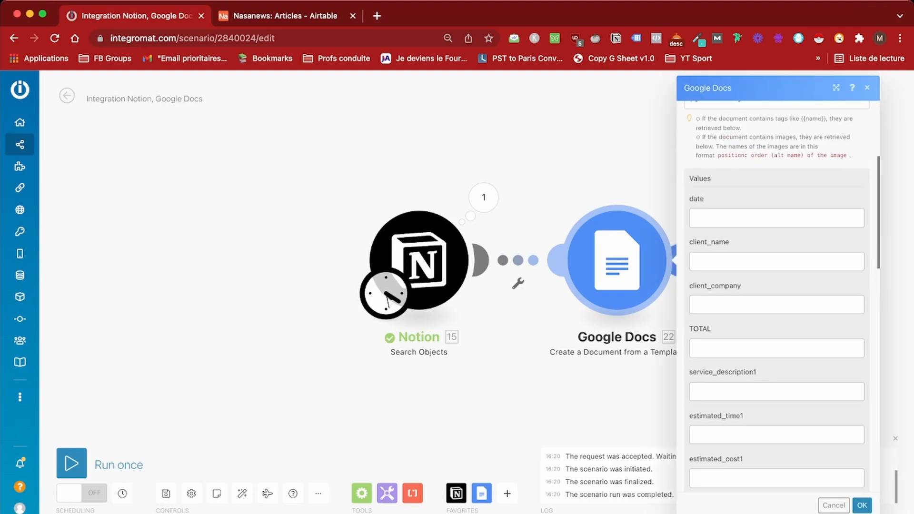
left_click(777, 391)
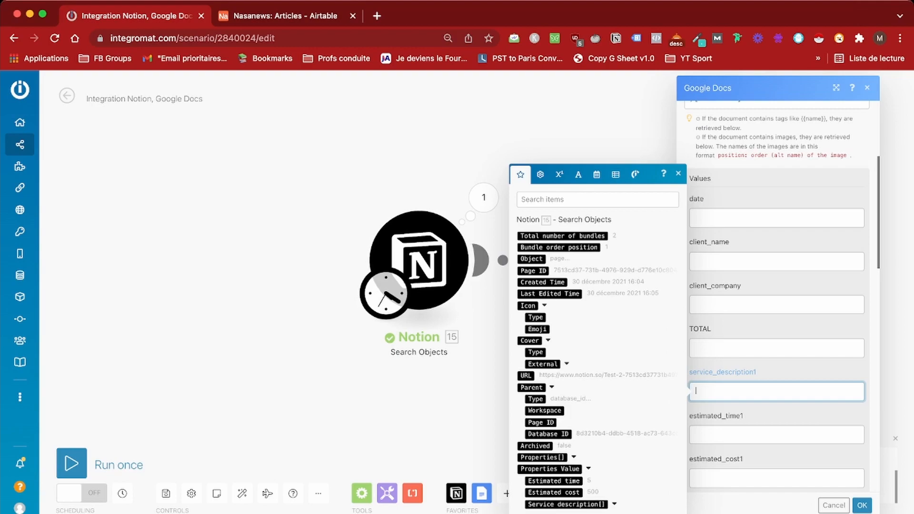
left_click(678, 174)
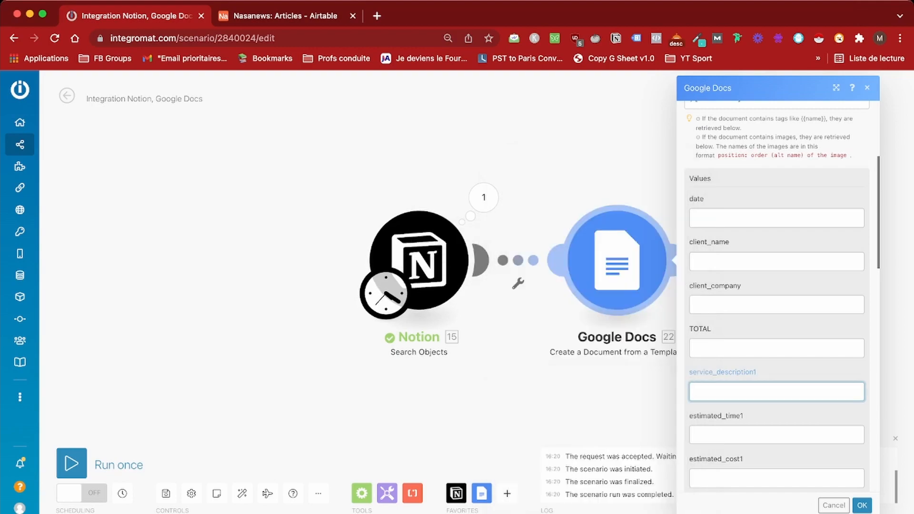
left_click(867, 87)
- Insert a Flow Control Array aggregator module between the Notion and Google Docs modules
left_click(520, 285)
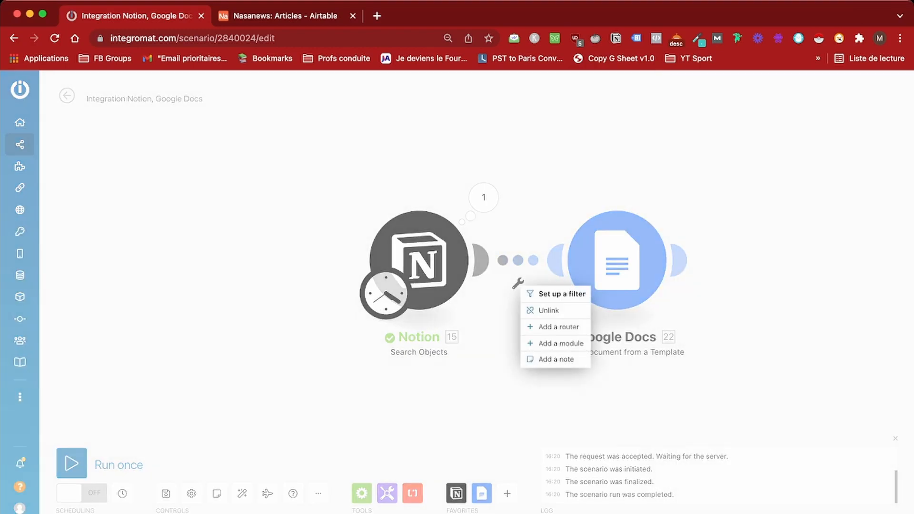
left_click(561, 344)
type("aggr")
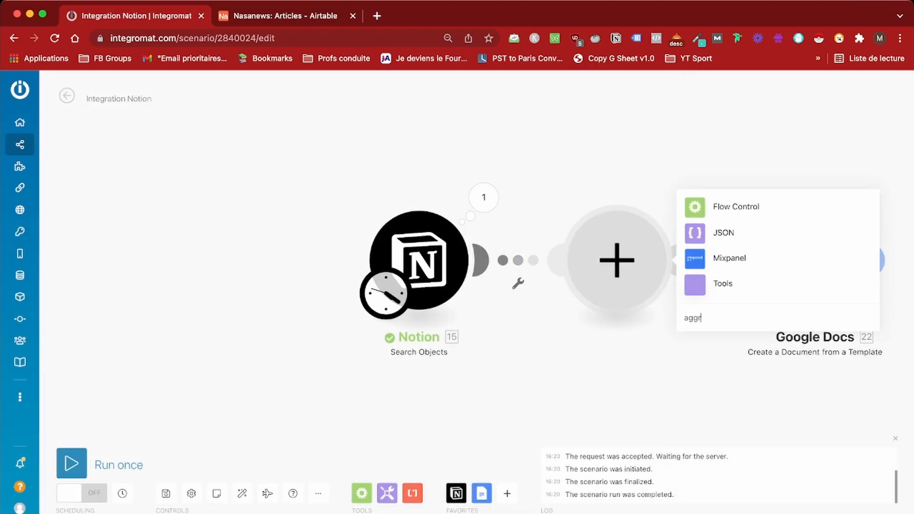
left_click(736, 192)
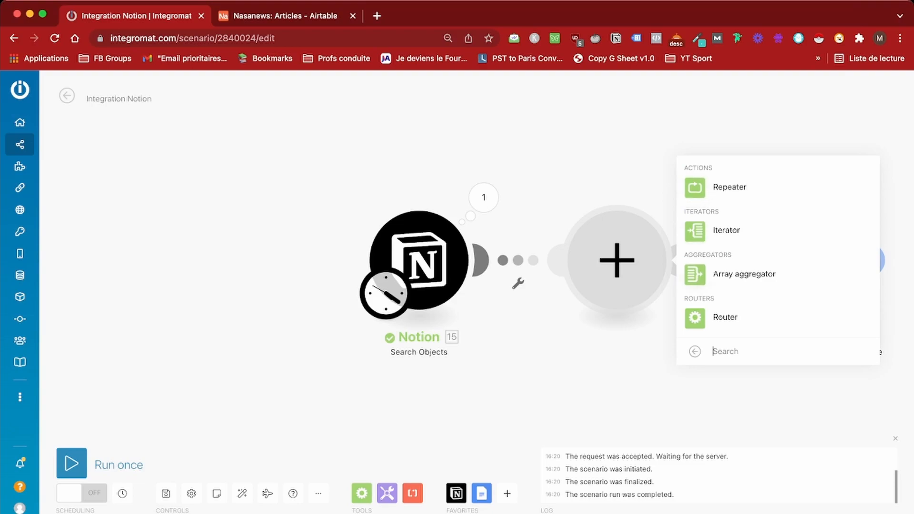
left_click(744, 274)
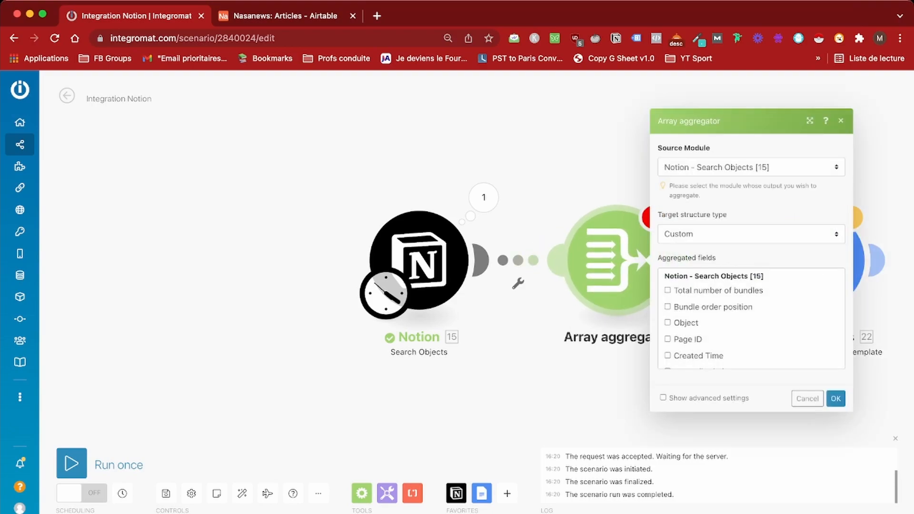
- Try to configure the Array aggregator with Properties and Properties Value from Notion - Search Objects [15] as aggregated fields
scroll(751, 319, "down", 4)
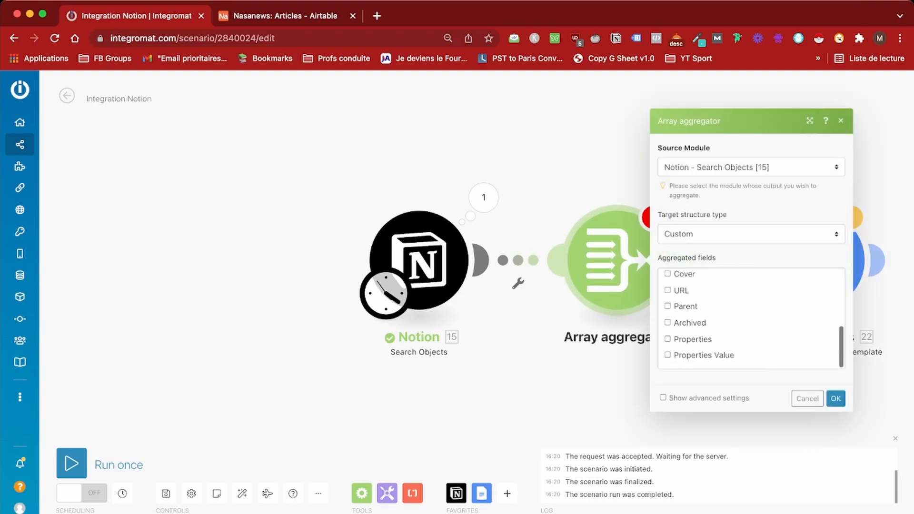
left_click(668, 340)
left_click(668, 355)
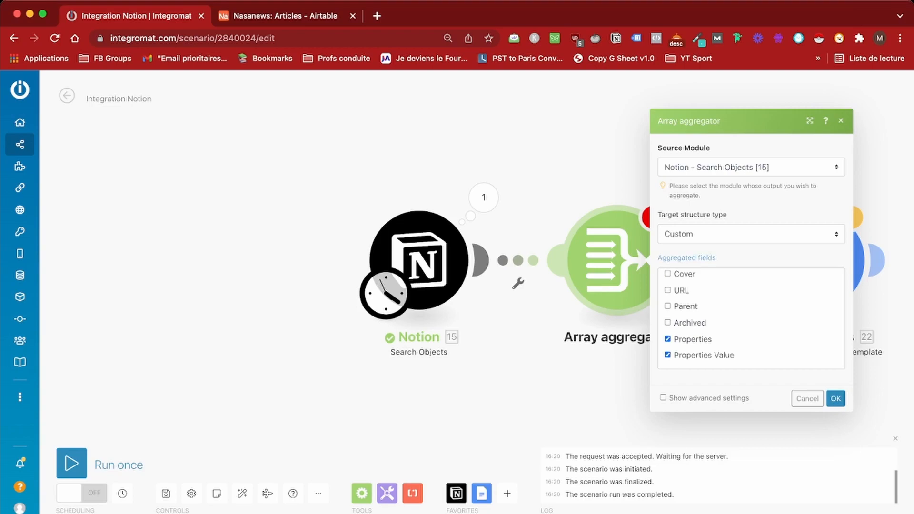
scroll(668, 355, "up", 5)
left_click(751, 234)
left_click(751, 168)
scroll(751, 319, "down", 5)
left_click(671, 339)
left_click(672, 355)
scroll(671, 355, "up", 5)
left_click(752, 235)
left_click(751, 167)
left_click(836, 399)
- Check the Array aggregator's error, then save it with Notion Search Objects as source and Properties and Properties Value as aggregated fields
left_click_drag(679, 260, 754, 261)
left_click(653, 218)
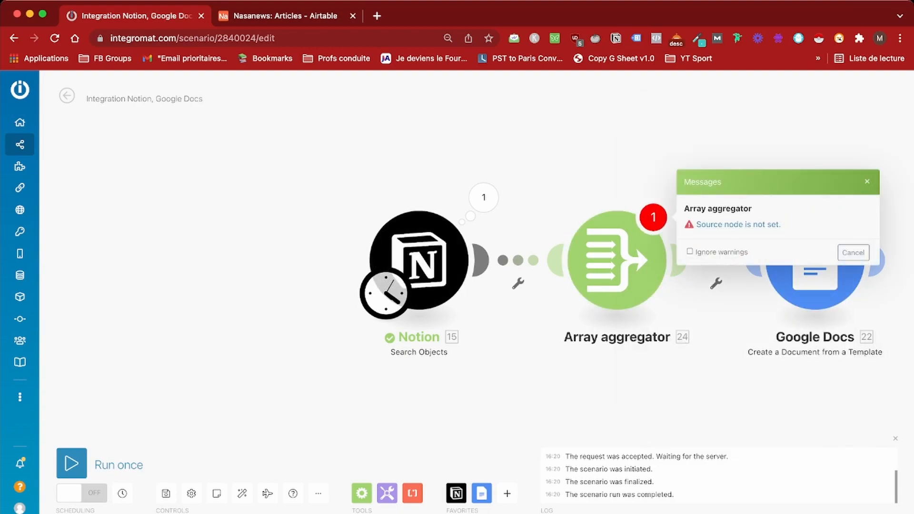
left_click(617, 260)
scroll(751, 319, "down", 5)
left_click(668, 355)
left_click(668, 339)
left_click(835, 399)
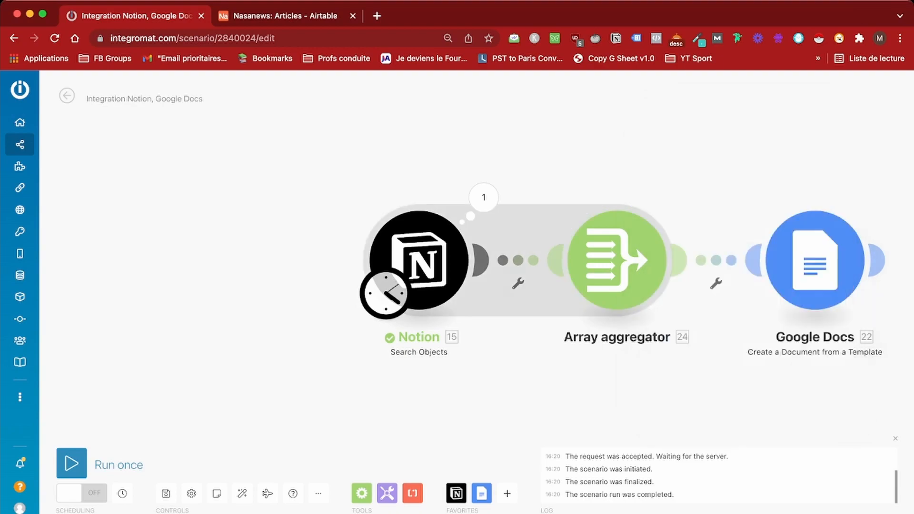
- Move the Array aggregator and Google Docs modules closer to Notion and run the scenario once
left_click_drag(816, 261, 777, 261)
left_click_drag(618, 261, 582, 260)
left_click_drag(777, 260, 737, 261)
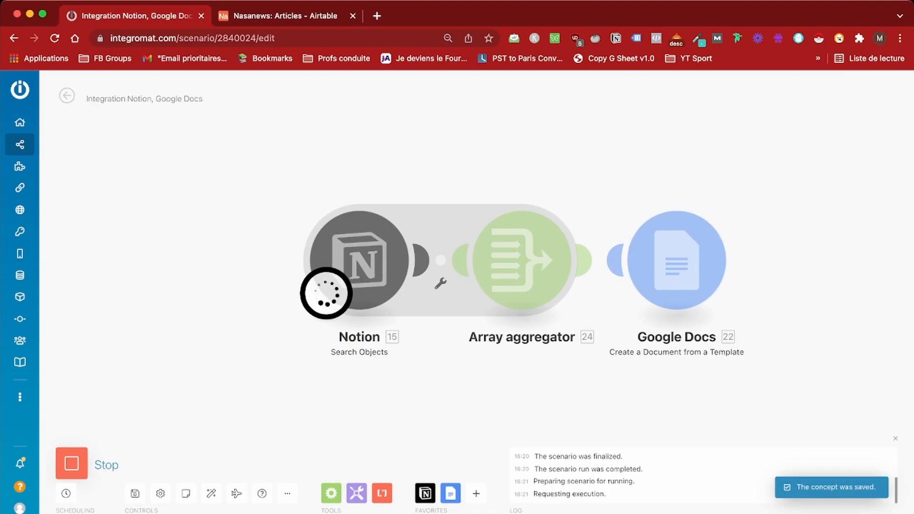
left_click(71, 464)
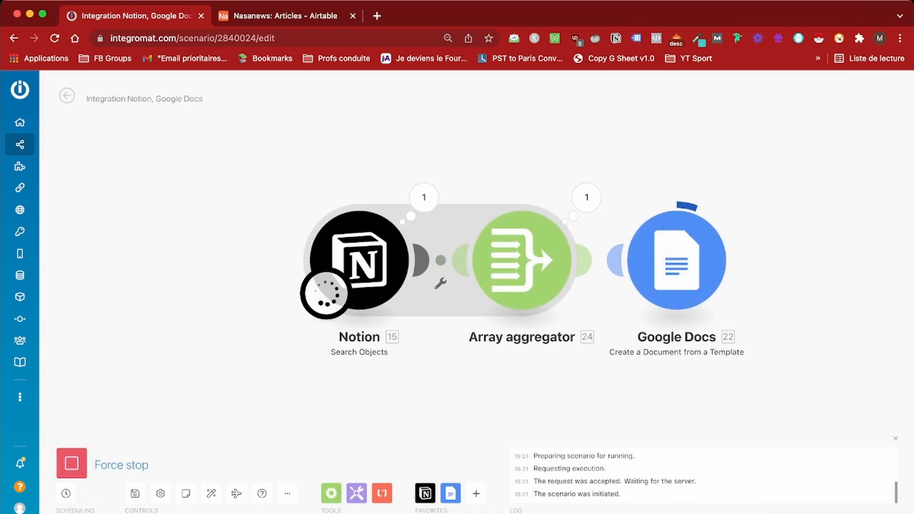
- Inspect the Array aggregator's output bundle, examining Properties and Properties Value of the first array item
left_click(586, 197)
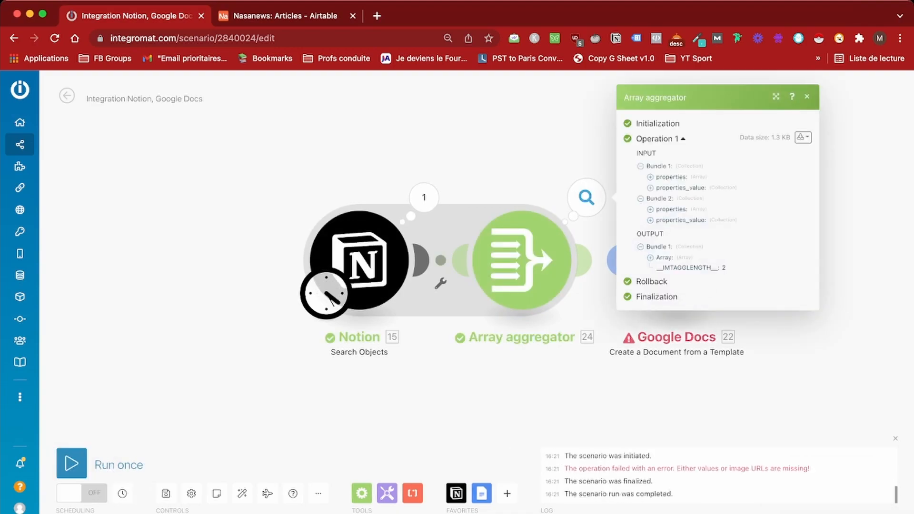
left_click(650, 258)
left_click(660, 259)
left_click(660, 259)
left_click(660, 259)
left_click(670, 270)
left_click(669, 313)
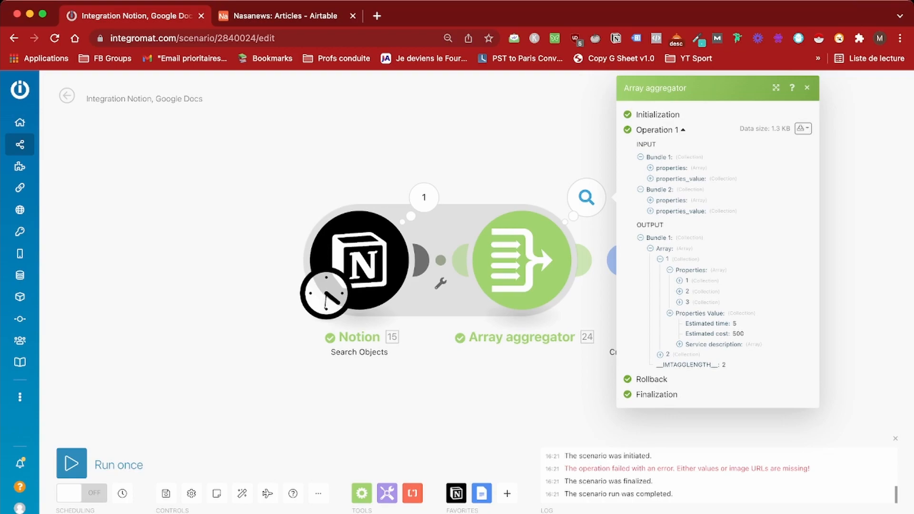
left_click(669, 314)
left_click(679, 302)
left_click(679, 303)
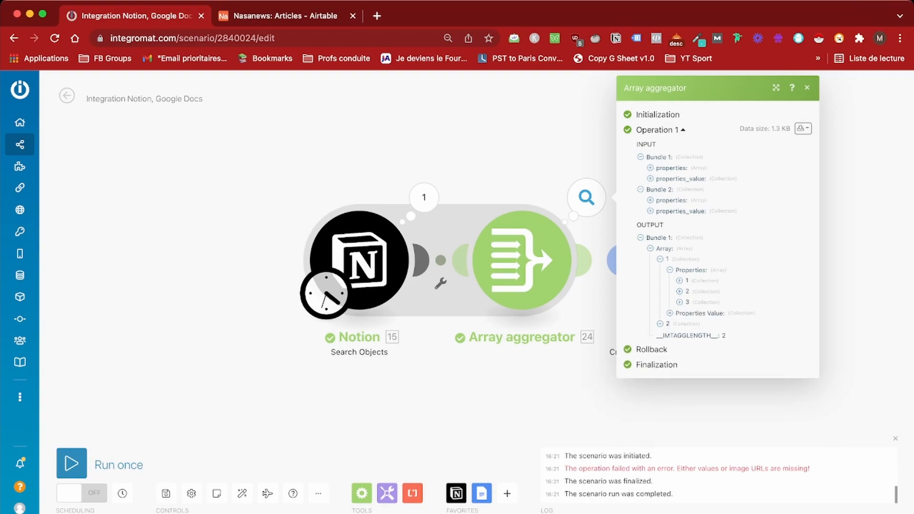
- Examine the second array item's Properties Value and its Service description, then close the Array aggregator output
left_click(660, 324)
left_click(669, 346)
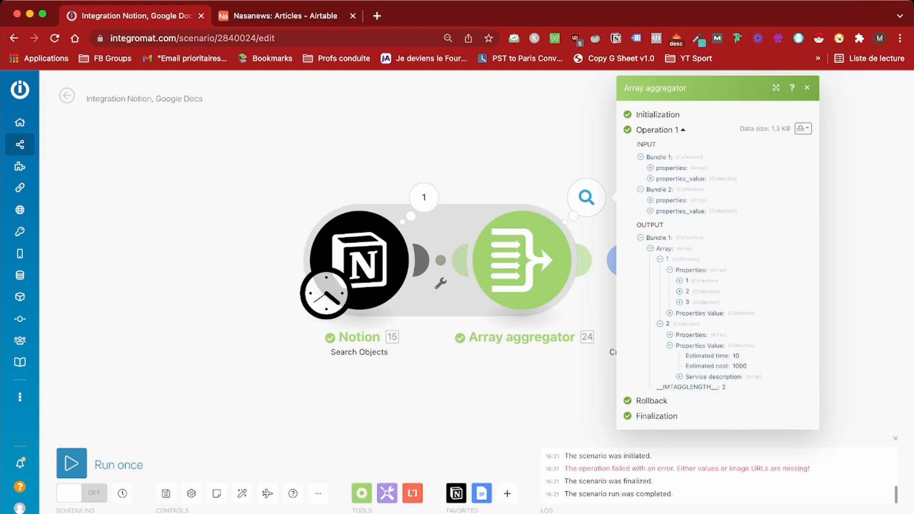
left_click(679, 376)
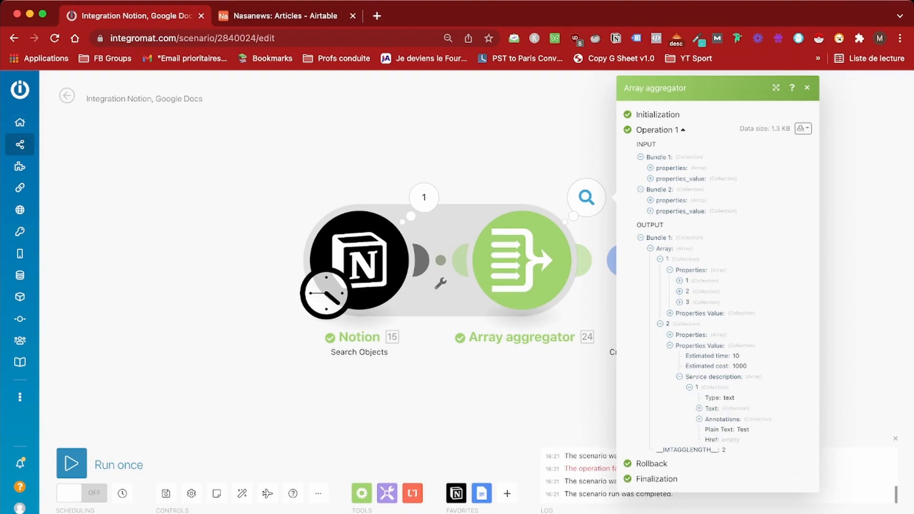
left_click(807, 88)
- Map service_description1 in the Google Docs module to the Array aggregator's Properties Value: Service description: Text: Content
left_click(677, 260)
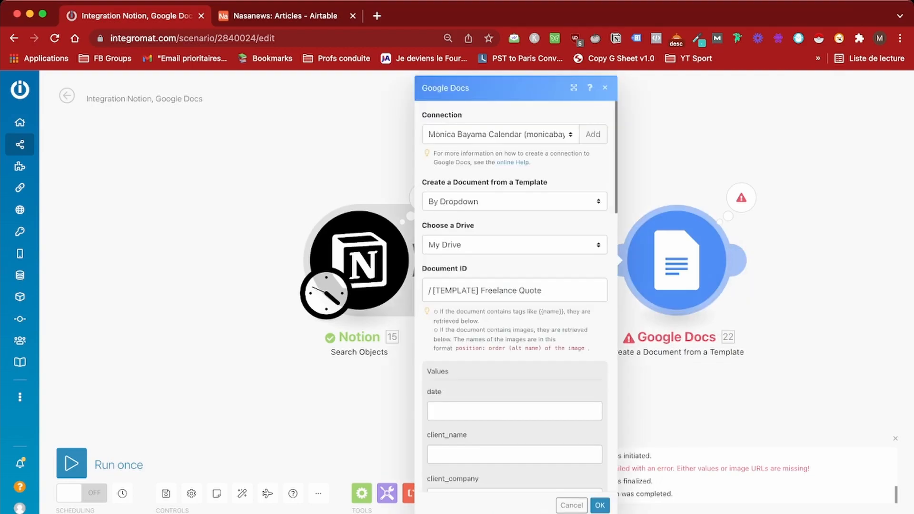
scroll(514, 295, "down", 6)
left_click(515, 316)
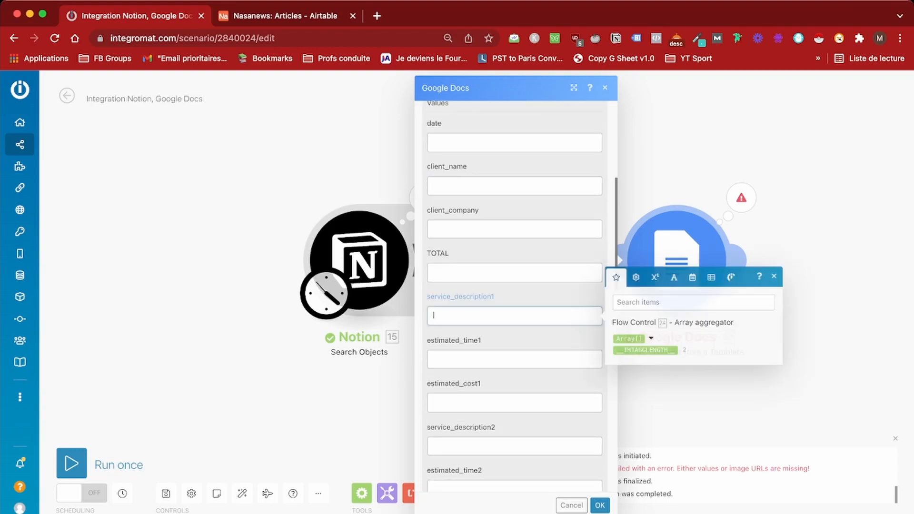
left_click(651, 338)
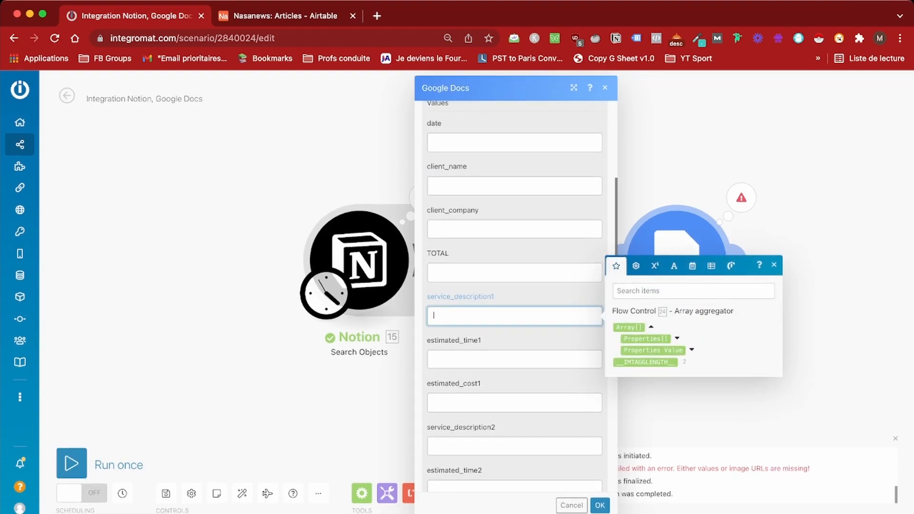
left_click(692, 350)
left_click(718, 368)
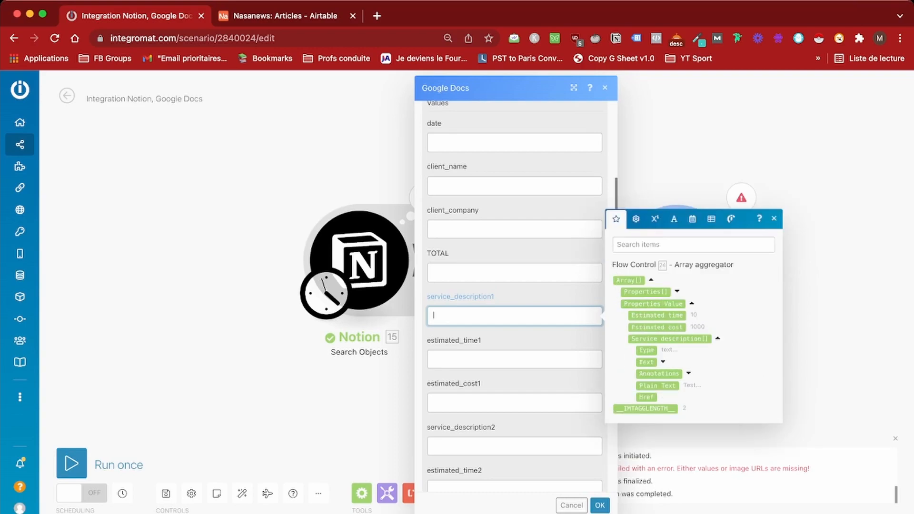
left_click(662, 362)
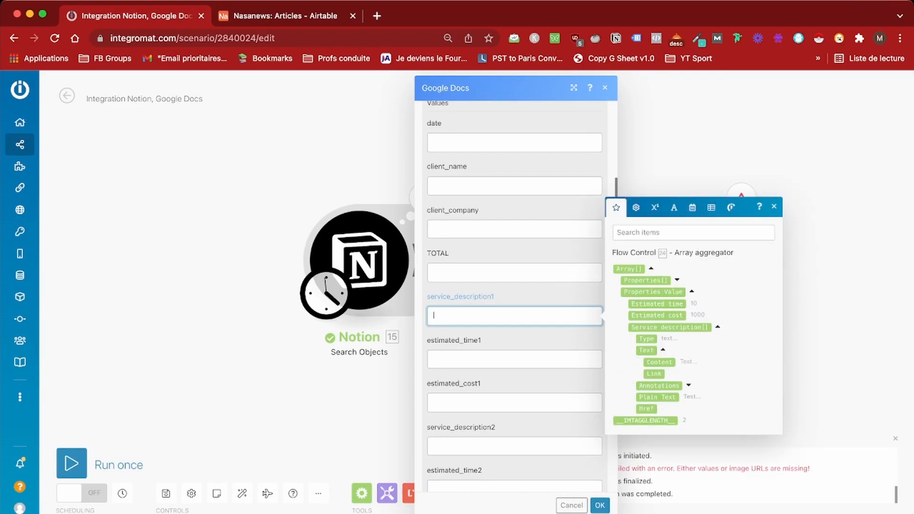
left_click(660, 362)
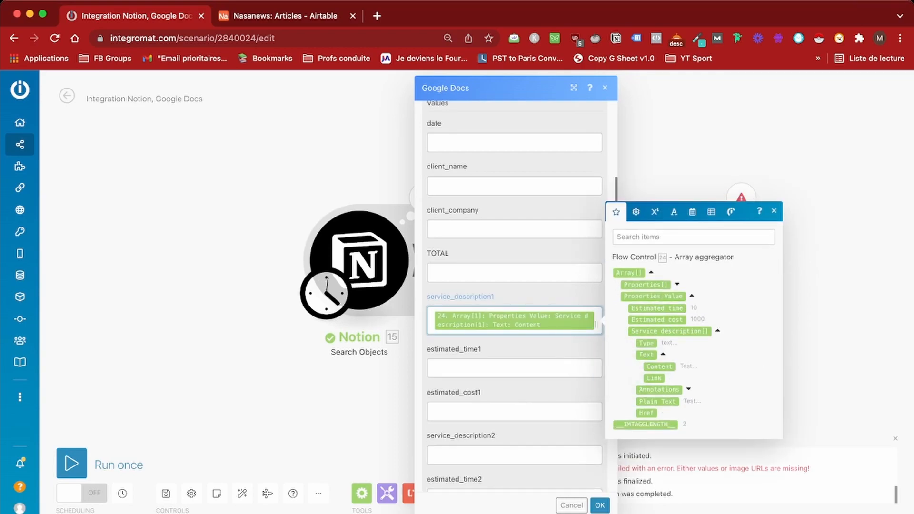
- Map service_description2 to the Array aggregator's Properties Value: Service description: Text: Content
left_click(434, 455)
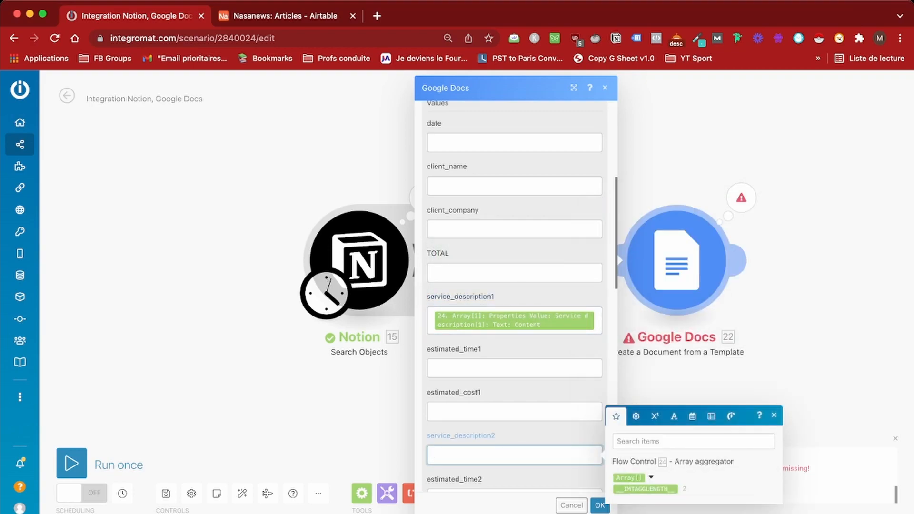
left_click(651, 477)
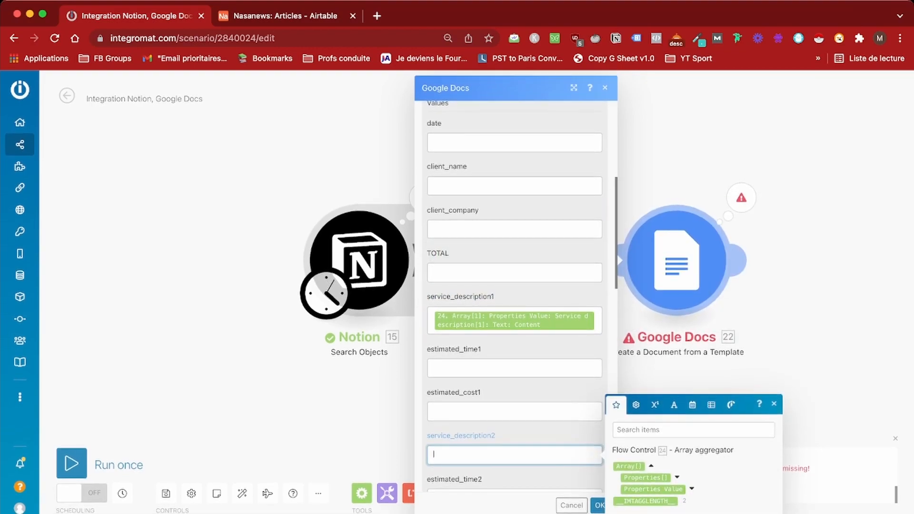
left_click(692, 489)
left_click(717, 493)
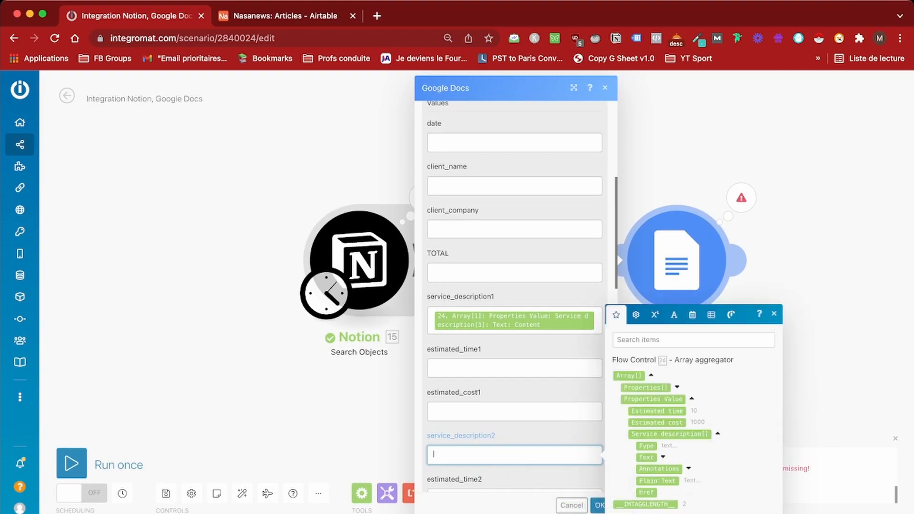
left_click(662, 457)
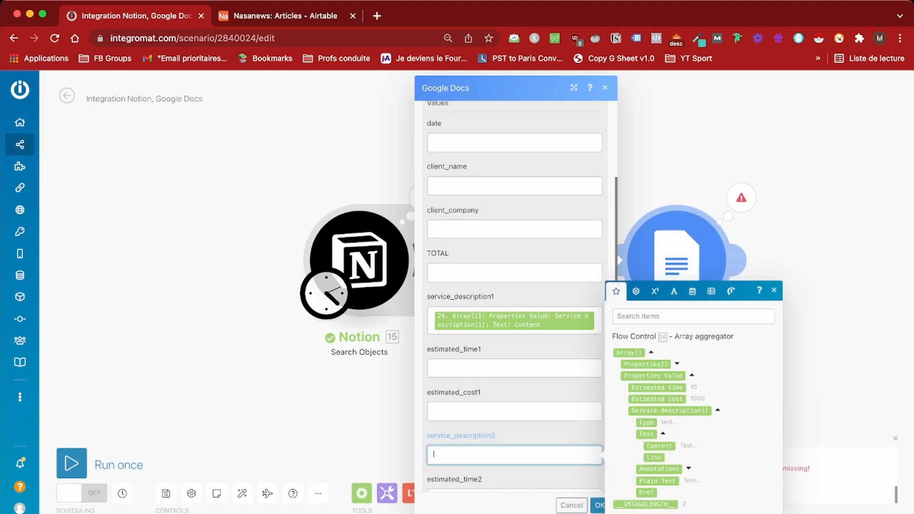
left_click(659, 446)
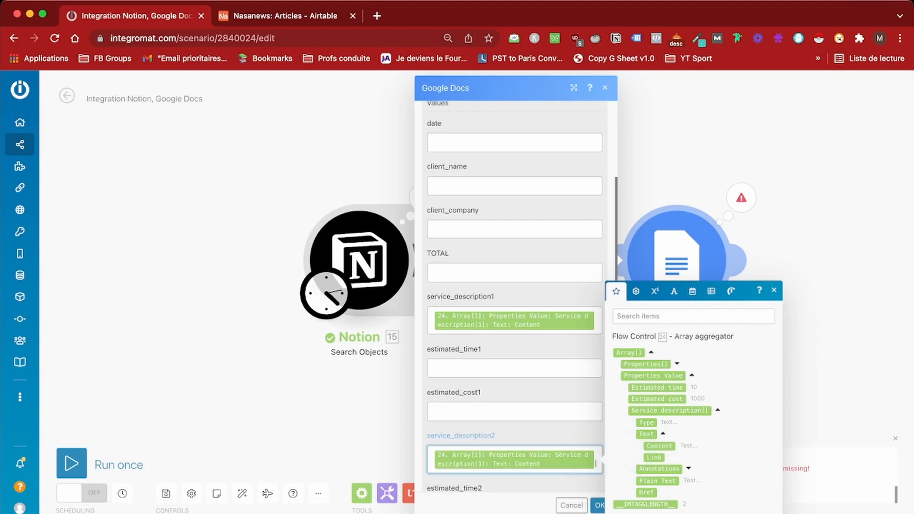
- Set the array index in the service_description2 mapping to 2
left_click(514, 459)
double_click(572, 418)
type("2")
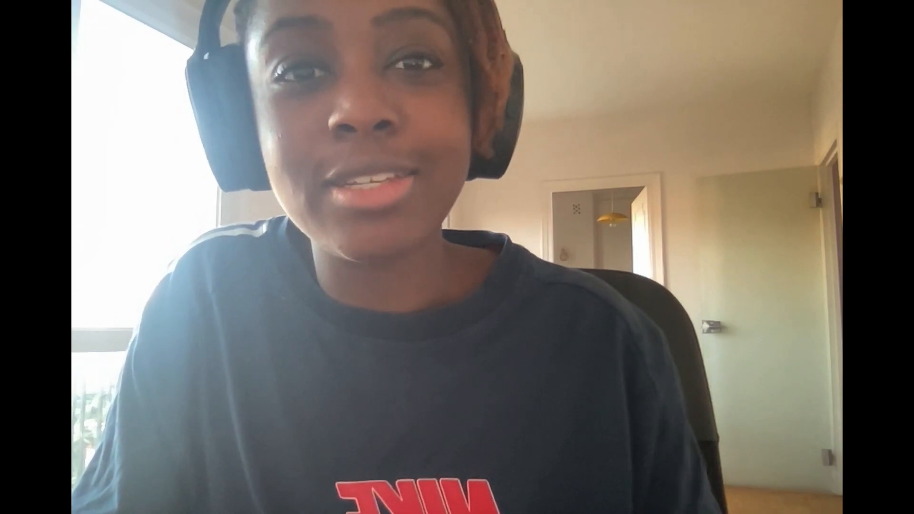